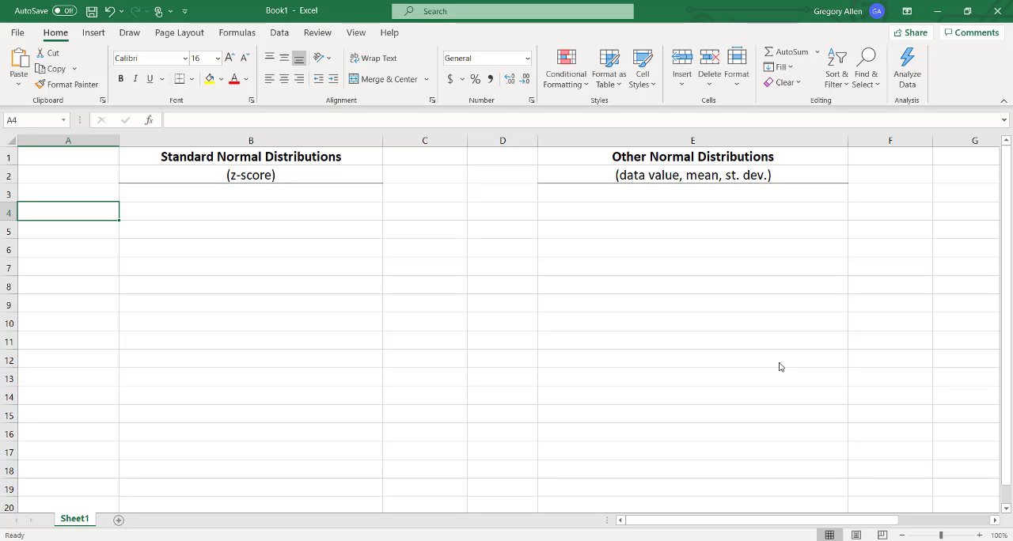
Label cell A4 as P(x < z) for the less-than probability row.
{"action": "type", "text": "P("}
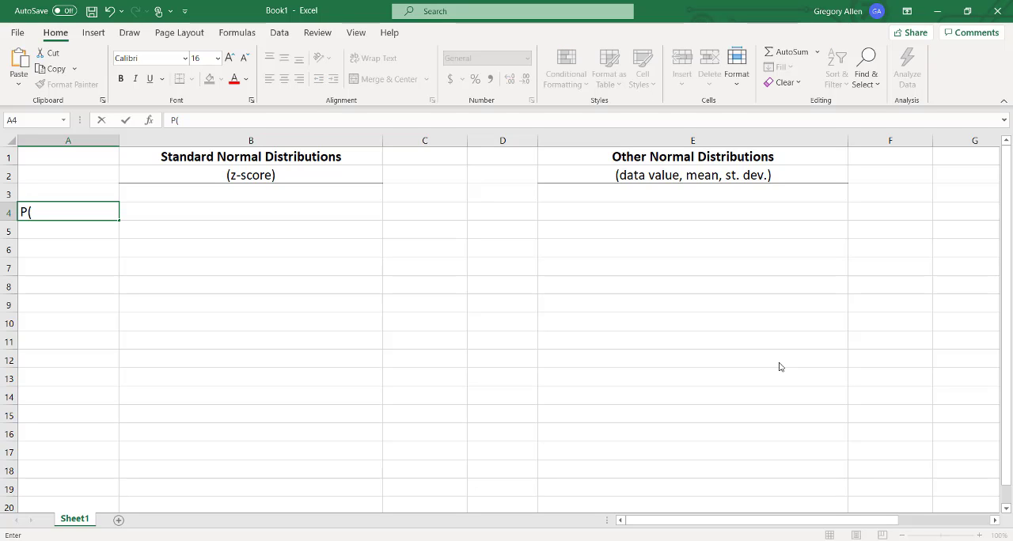
{"action": "type", "text": "x < z)"}
{"action": "key", "text": "Tab"}
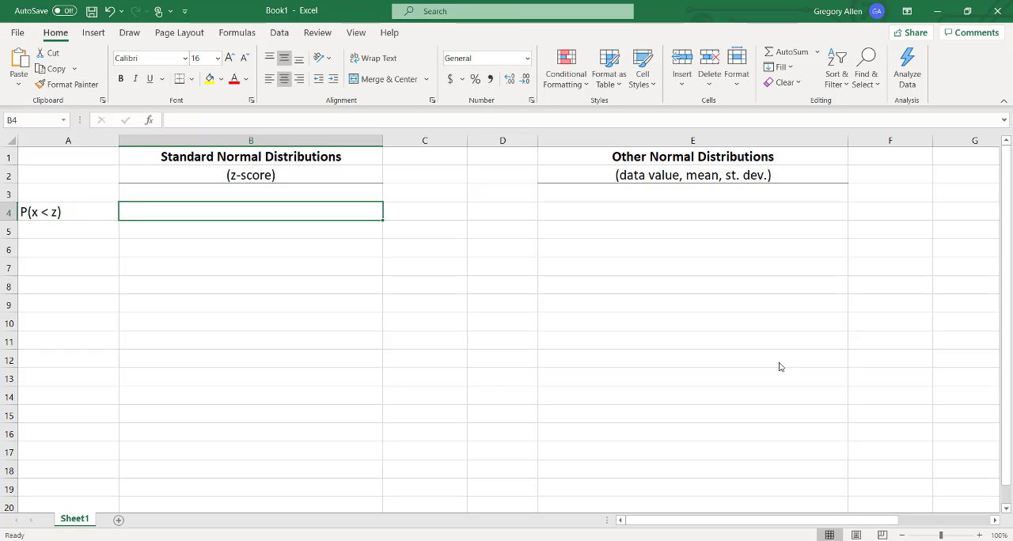
Enter the standard normal formula =NORM.S.DIST(0, TRUE) in cell B4.
{"action": "type", "text": "="}
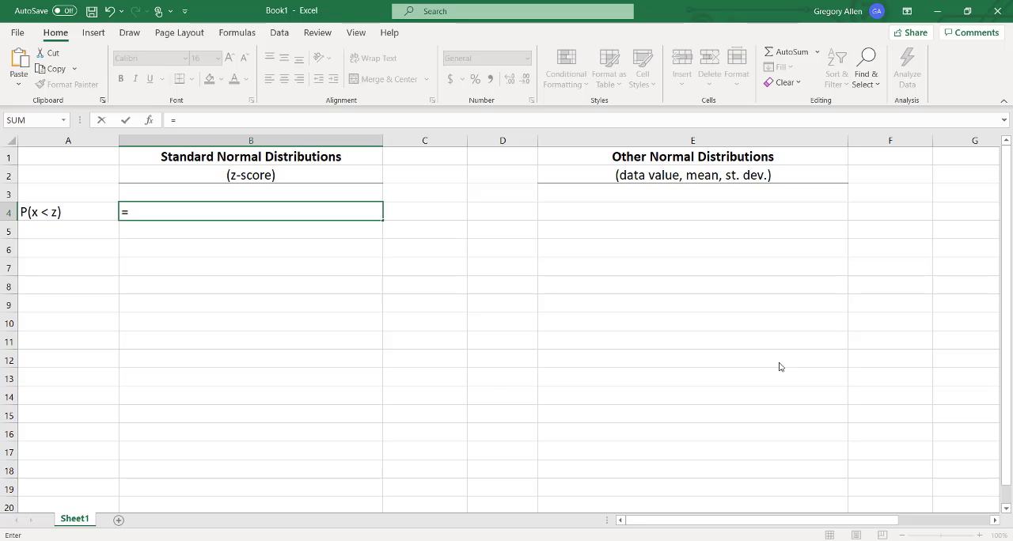
{"action": "type", "text": "norm"}
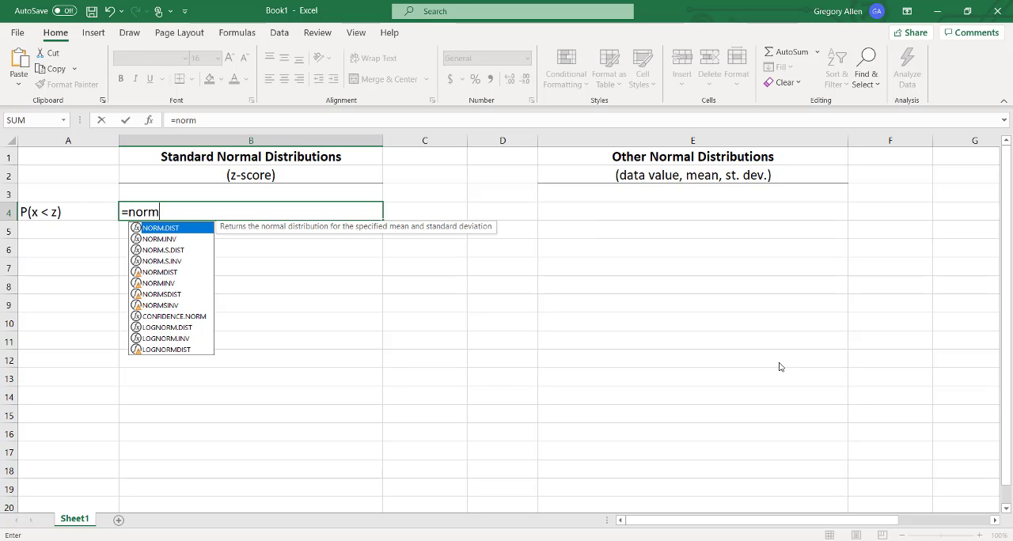
{"action": "type", "text": "."}
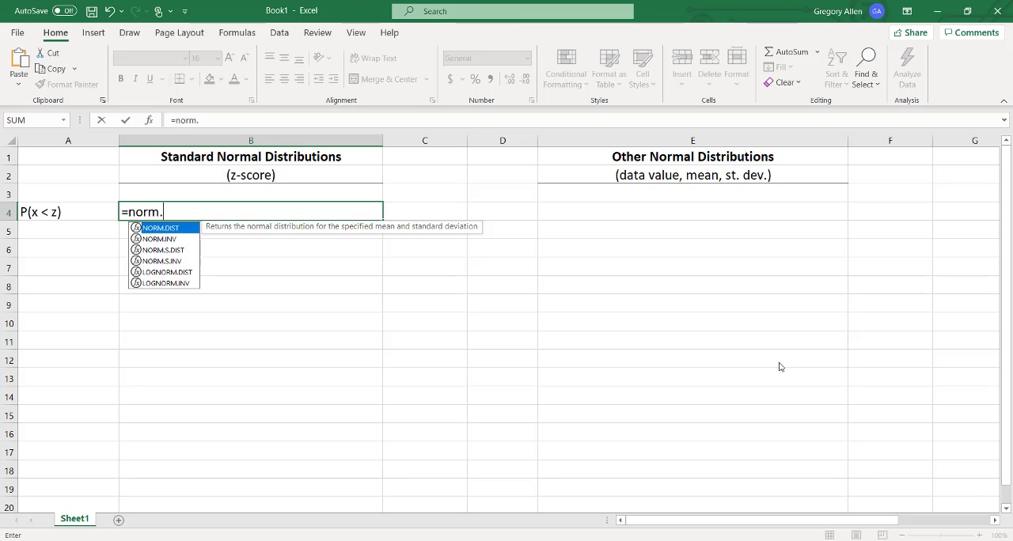
{"action": "type", "text": "s"}
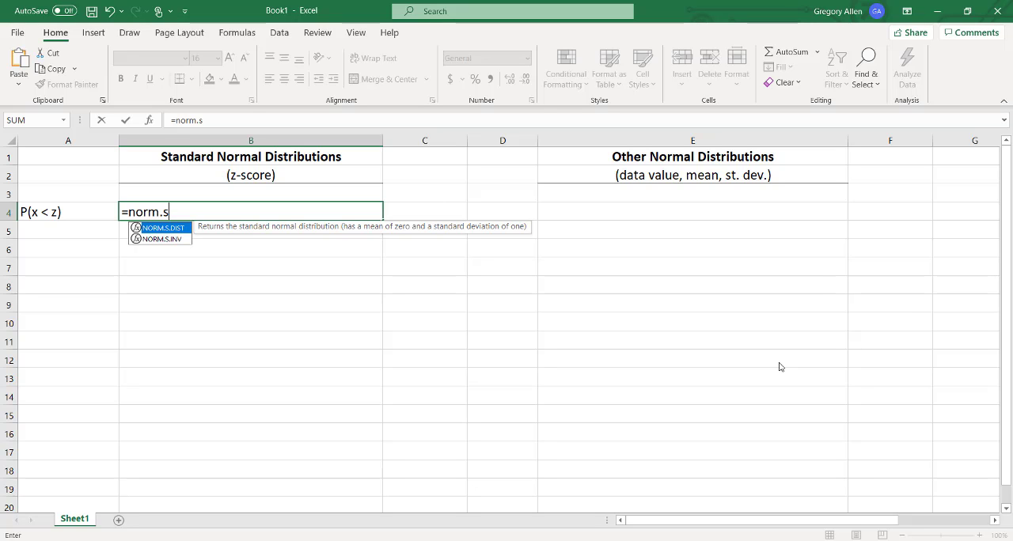
{"action": "type", "text": ".dist"}
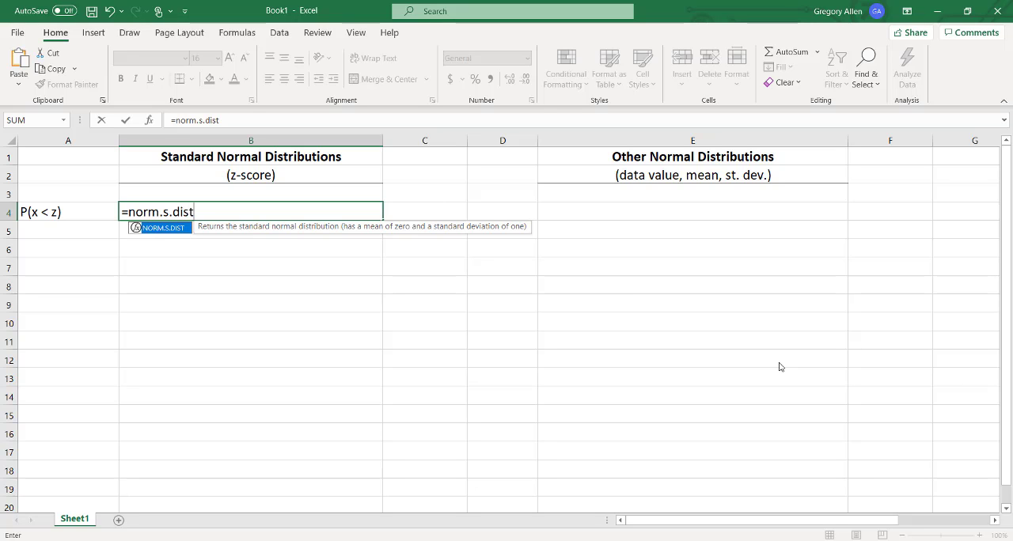
{"action": "type", "text": "("}
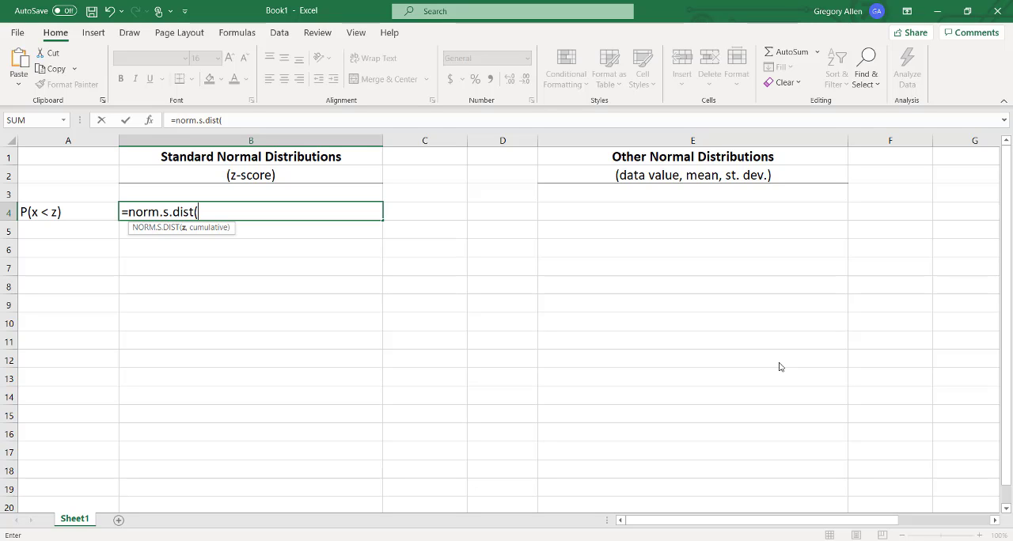
{"action": "type", "text": "0,"}
{"action": "type", "text": "true"}
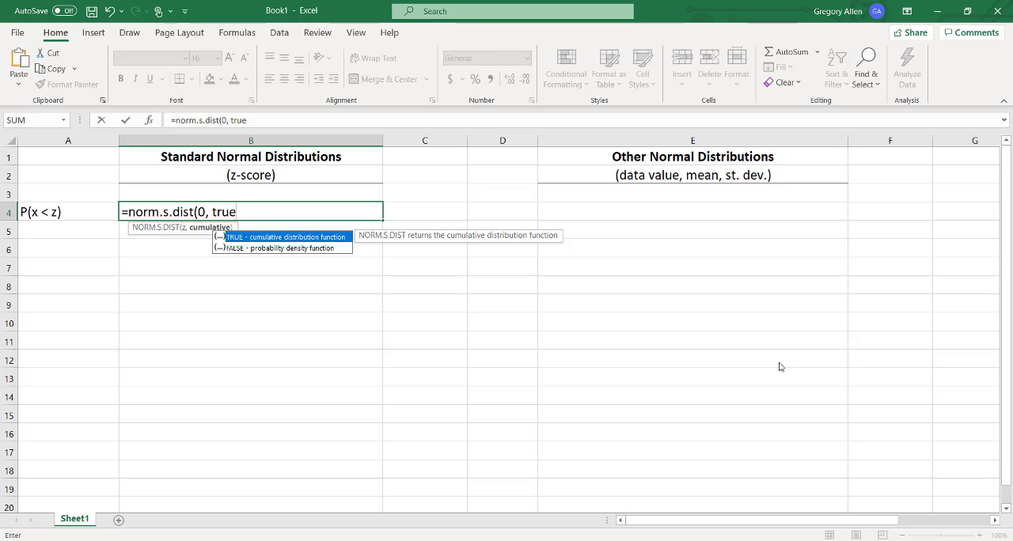
{"action": "type", "text": ")"}
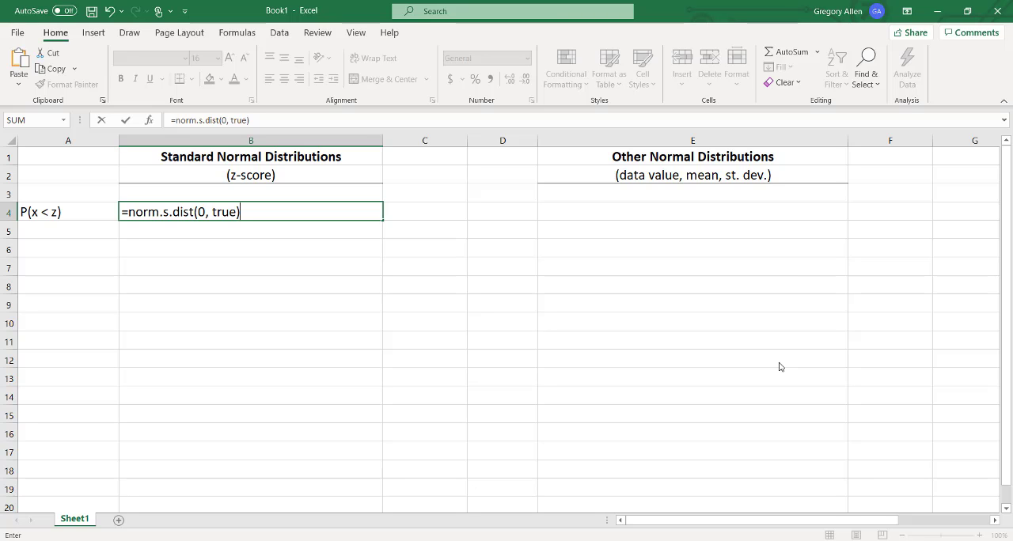
{"action": "key", "text": "Return"}
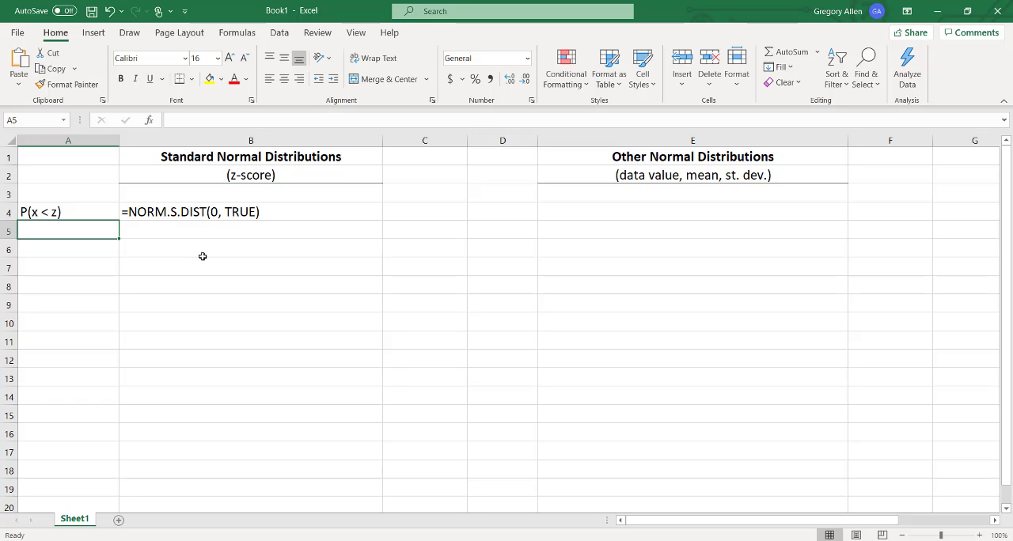
Turn off Show Formulas to view the calculated probability in B4, and turn the formula display back on.
{"action": "left_click", "coordinate": [236, 32]}
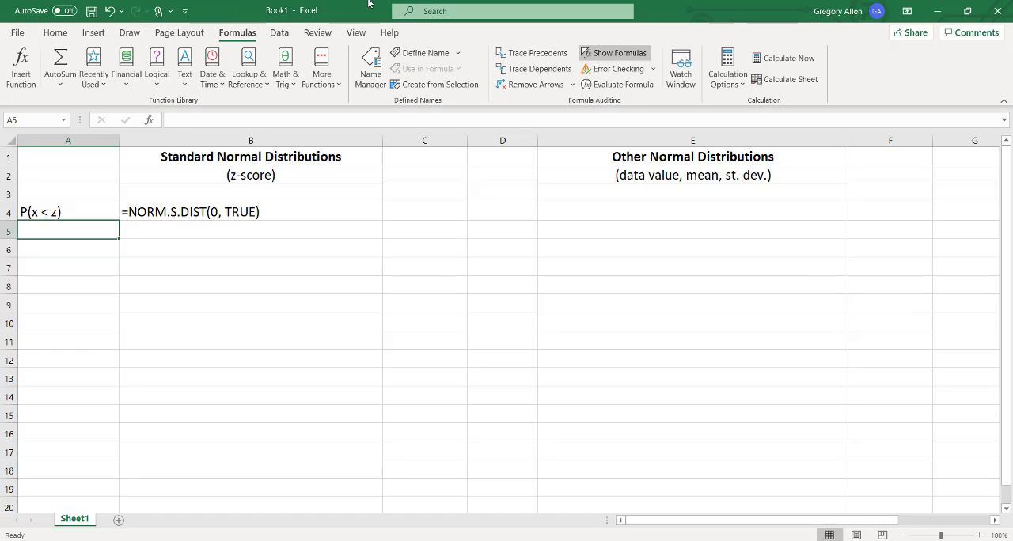
{"action": "left_click", "coordinate": [625, 55]}
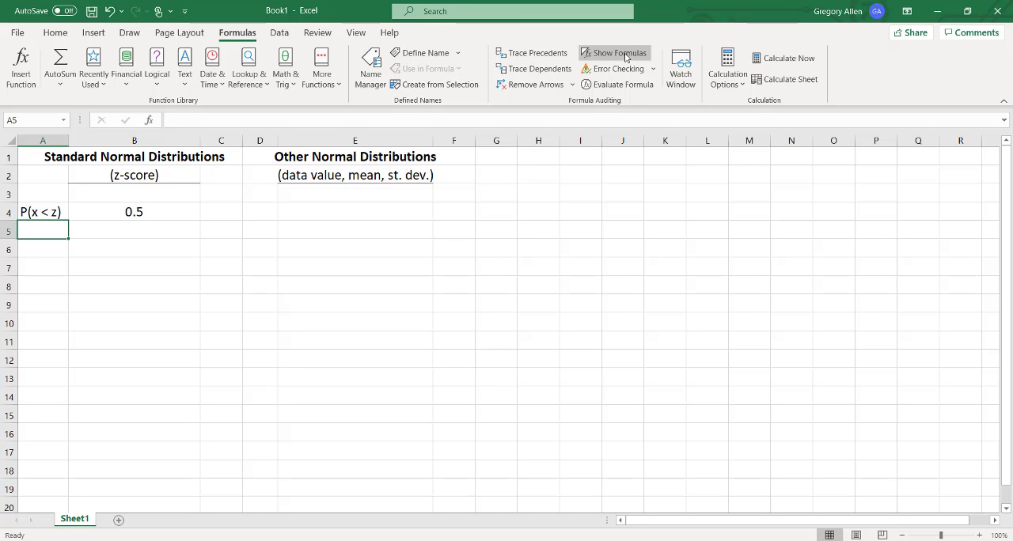
{"action": "left_click", "coordinate": [624, 55]}
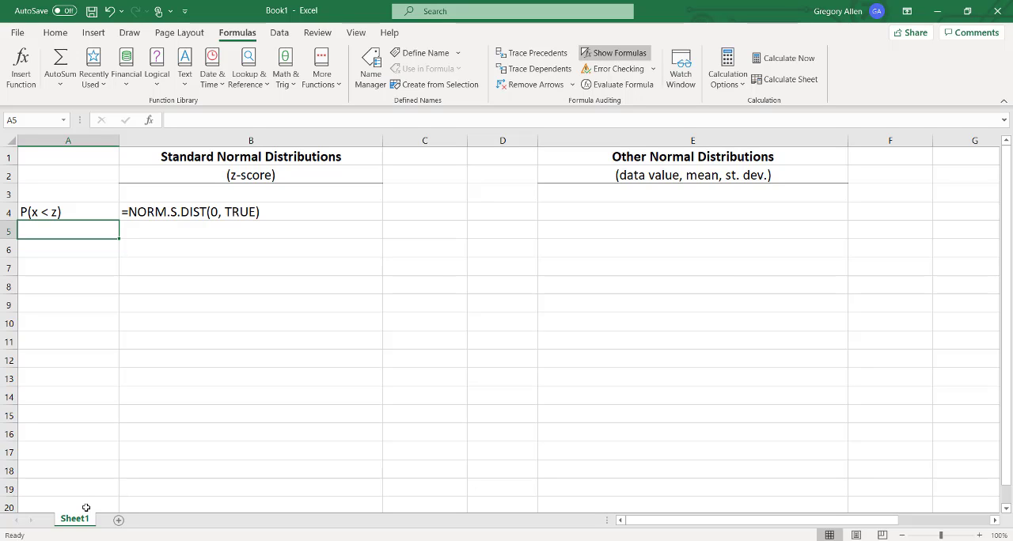
Label cell A5 as P(x > z) for the greater-than probability row.
{"action": "type", "text": "P"}
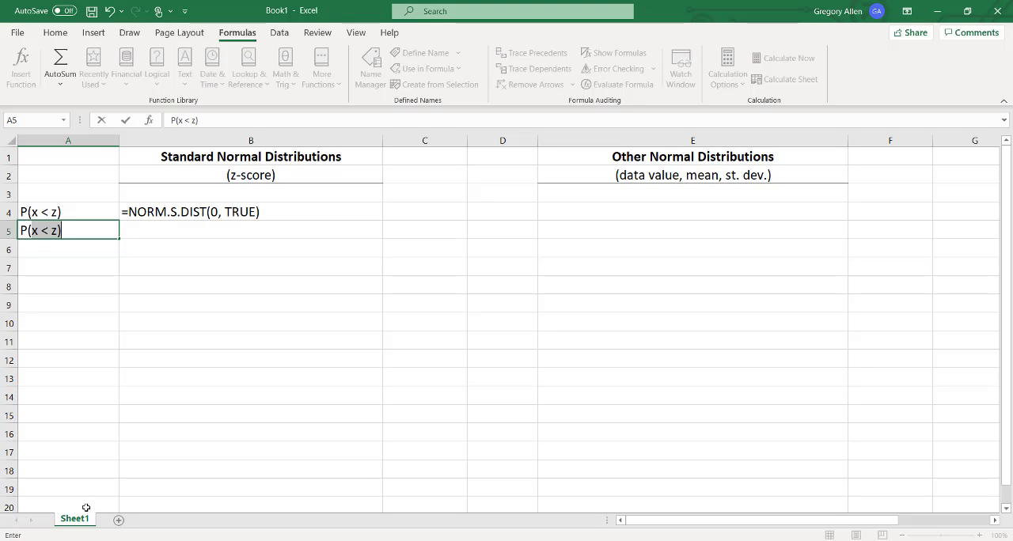
{"action": "type", "text": "(x > z)"}
{"action": "key", "text": "Tab"}
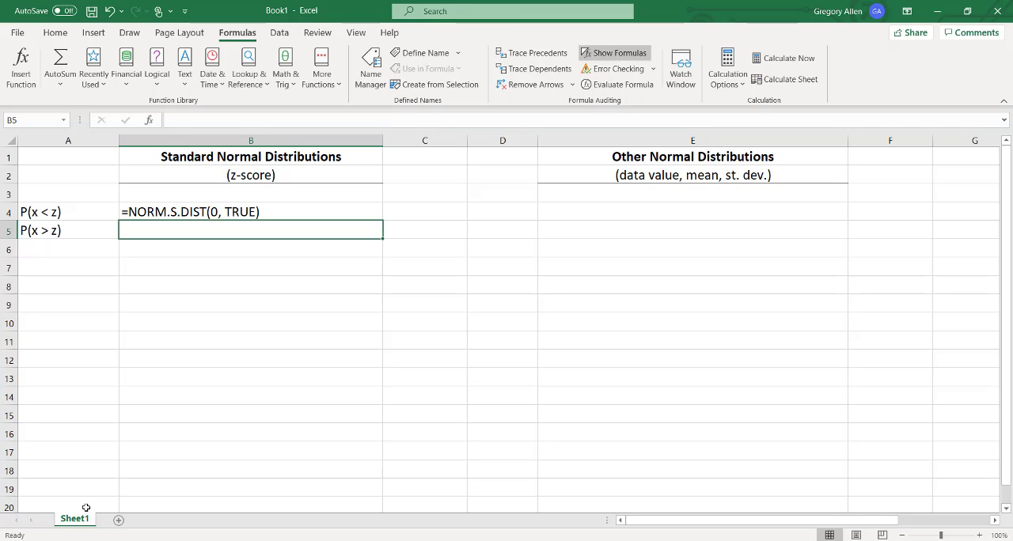
Enter the complement formula =1-NORM.S.DIST(0, TRUE) in cell B5.
{"action": "type", "text": "="}
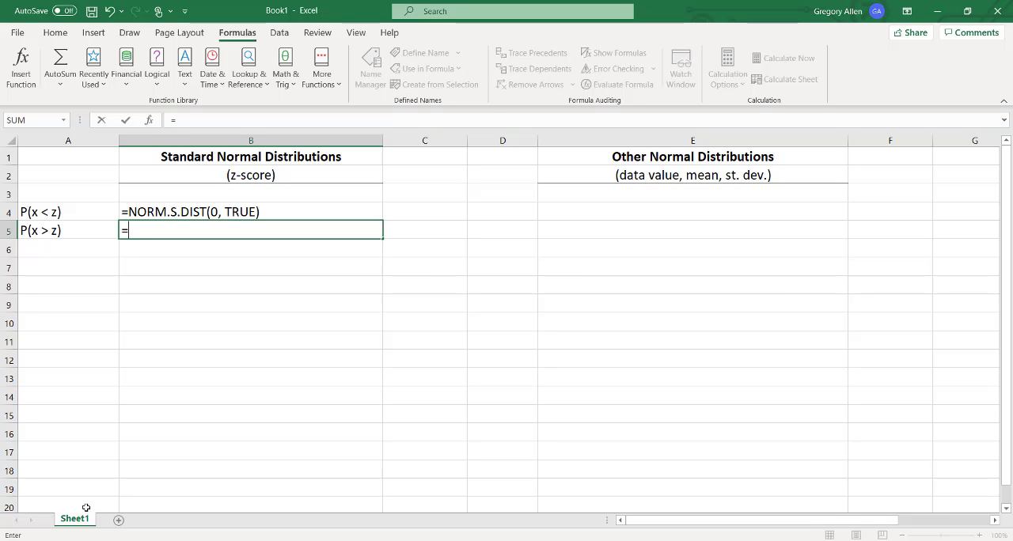
{"action": "type", "text": "10"}
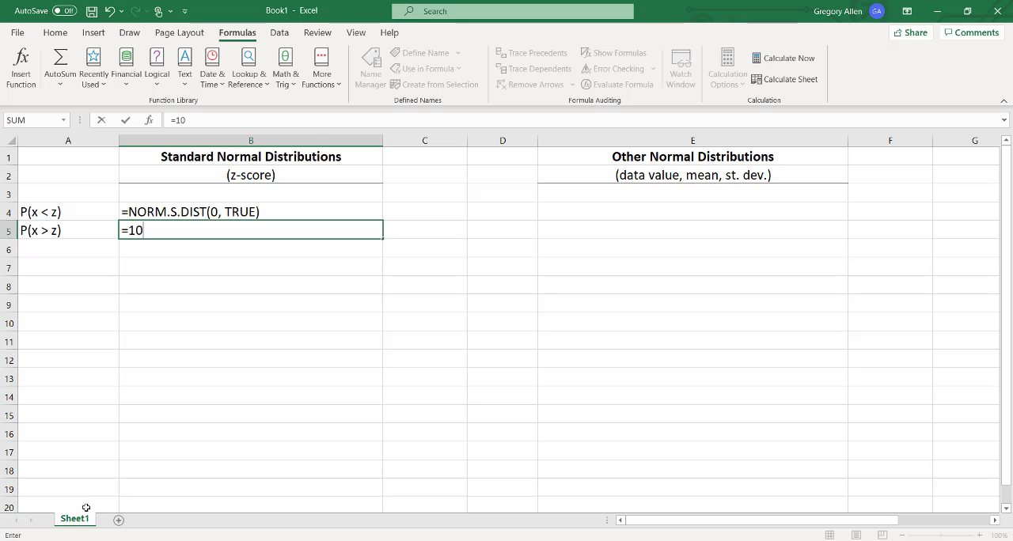
{"action": "key", "text": "BackSpace"}
{"action": "type", "text": "-norm"}
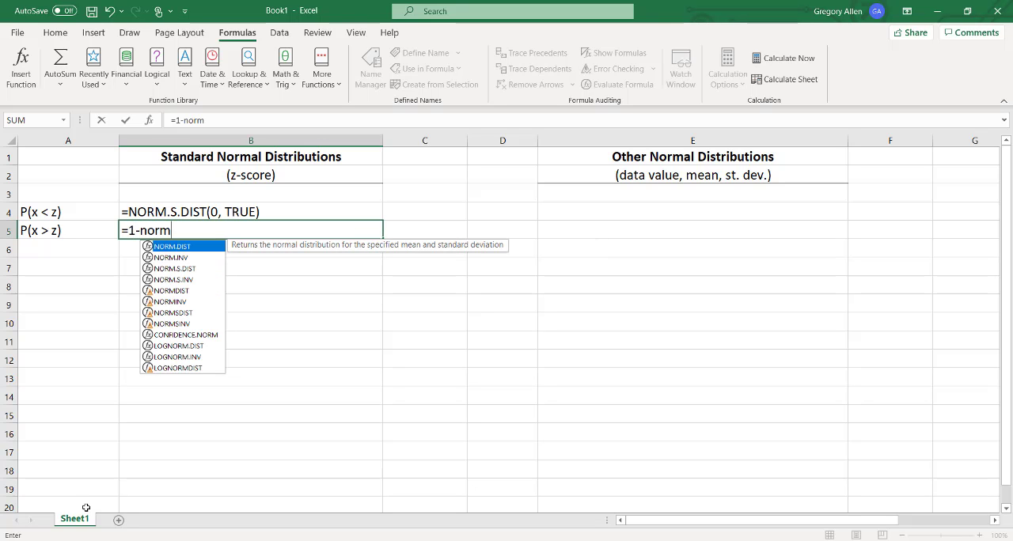
{"action": "type", "text": ".s"}
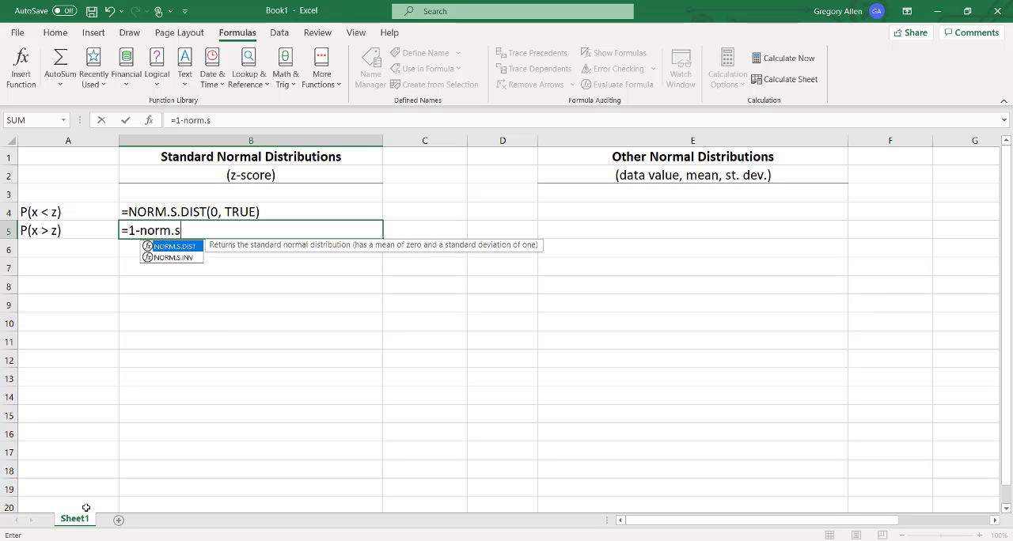
{"action": "type", "text": ".dist(0"}
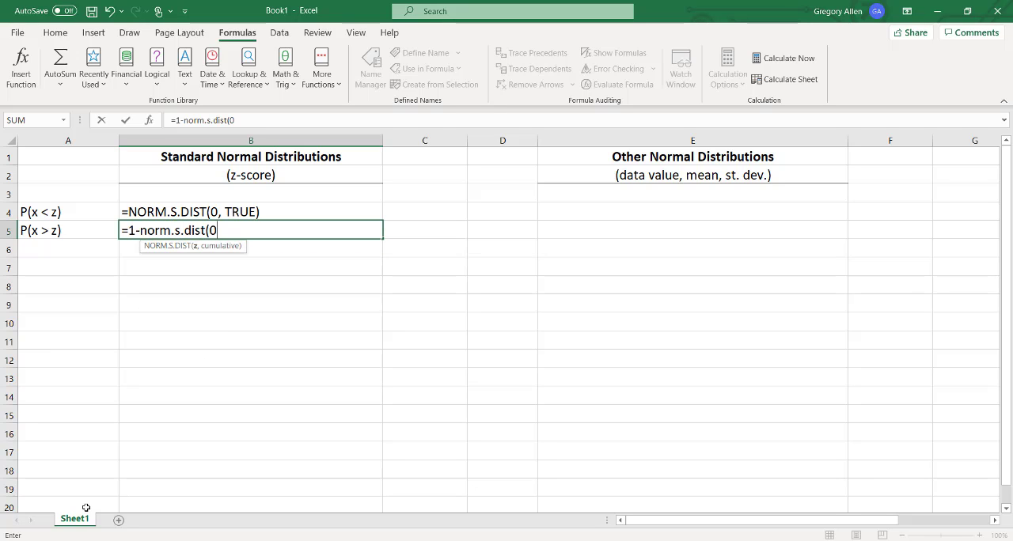
{"action": "type", "text": ", true"}
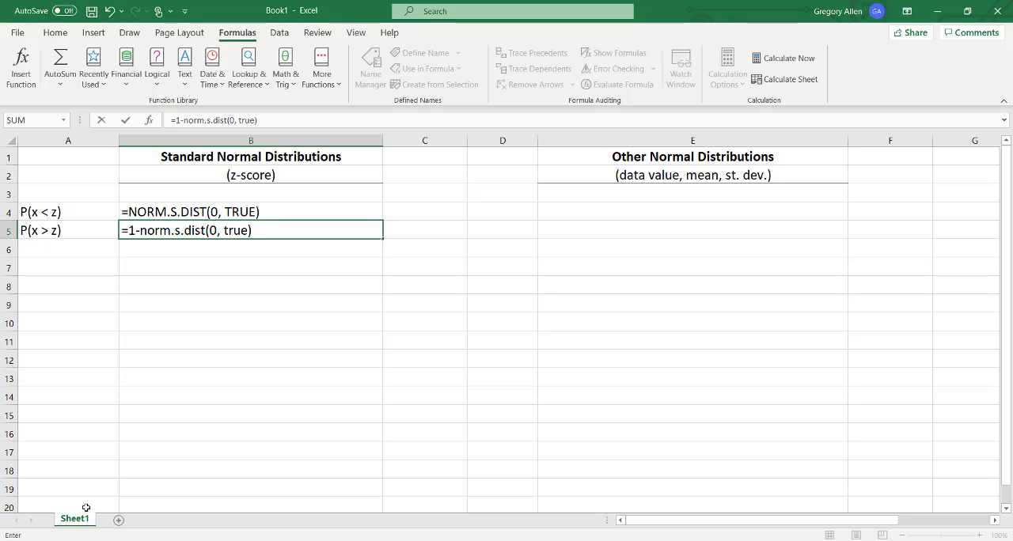
{"action": "key", "text": "Return"}
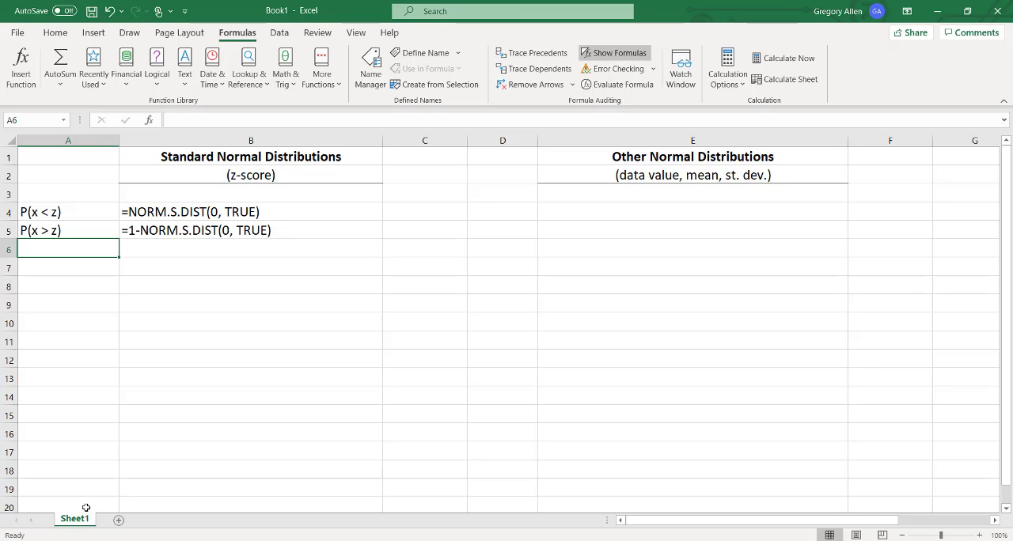
Select cell E4 and narrow columns C and D to bring the two distribution sections closer together.
{"action": "key", "text": "Up"}
{"action": "key", "text": "Up"}
{"action": "key", "text": "Right"}
{"action": "key", "text": "Right"}
{"action": "key", "text": "Right"}
{"action": "key", "text": "Right"}
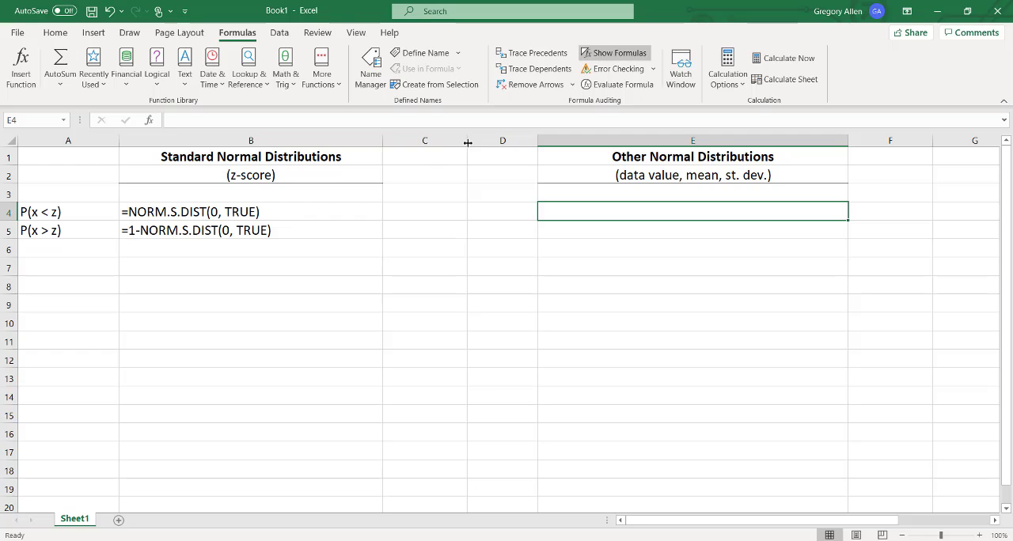
{"action": "left_click_drag", "start_coordinate": [467, 142], "coordinate": [428, 142]}
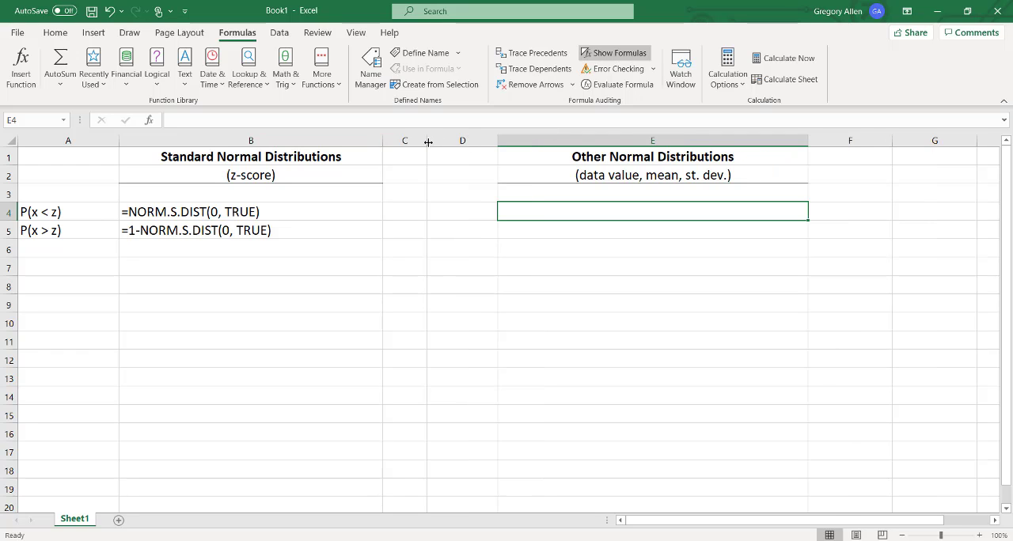
{"action": "left_click_drag", "start_coordinate": [496, 143], "coordinate": [474, 145]}
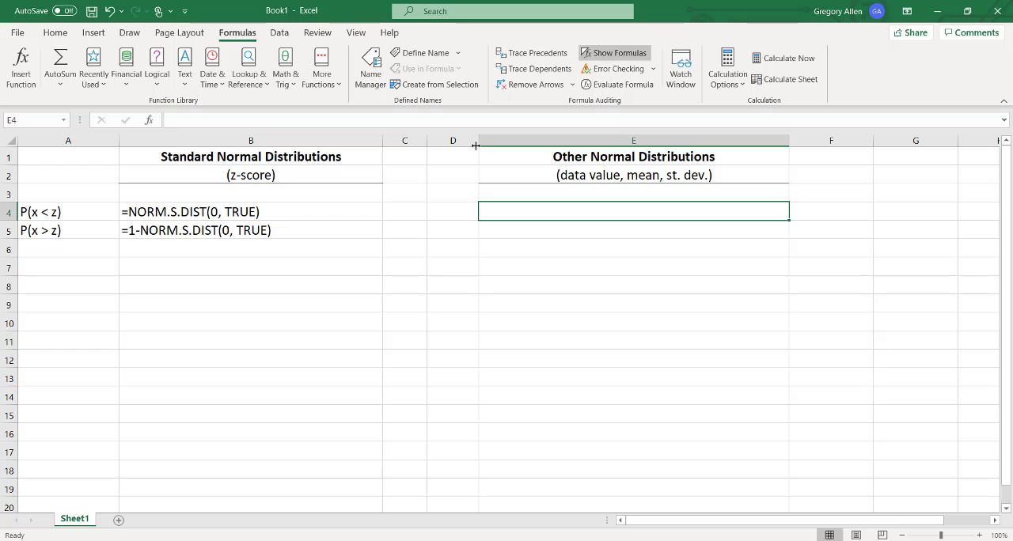
Enter =NORM.DIST(100,100,10,TRUE) in cell E4 under Other Normal Distributions.
{"action": "type", "text": "="}
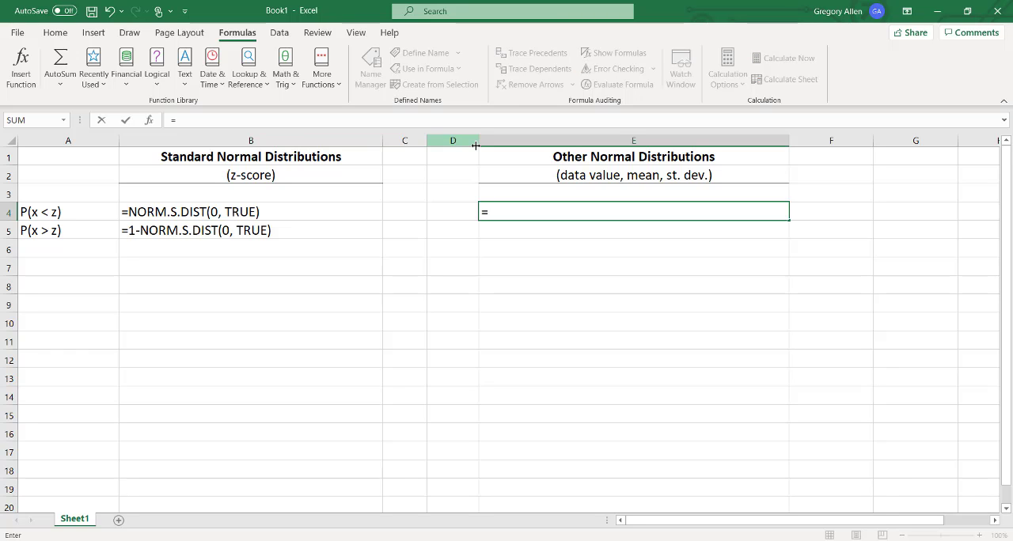
{"action": "type", "text": "nor"}
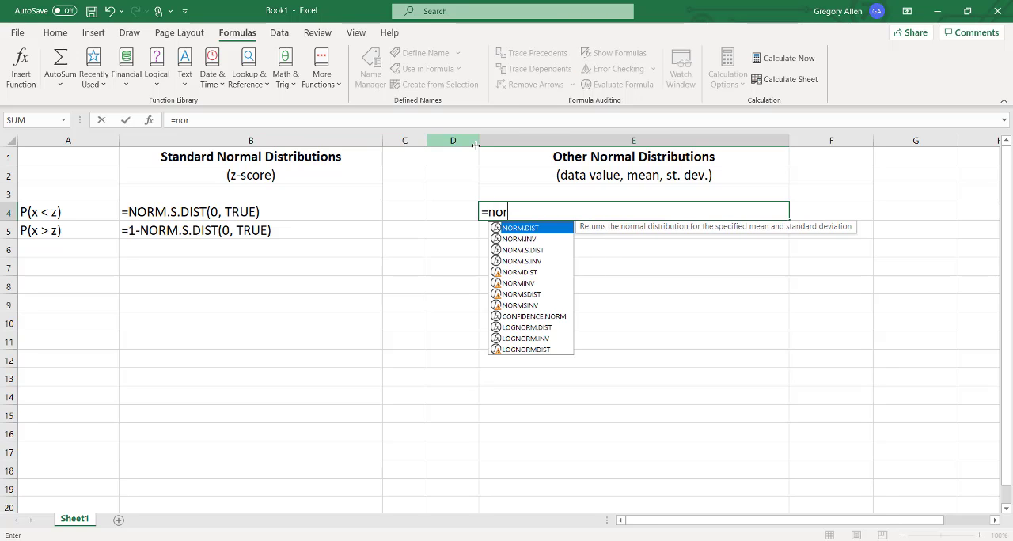
{"action": "type", "text": "m.dist"}
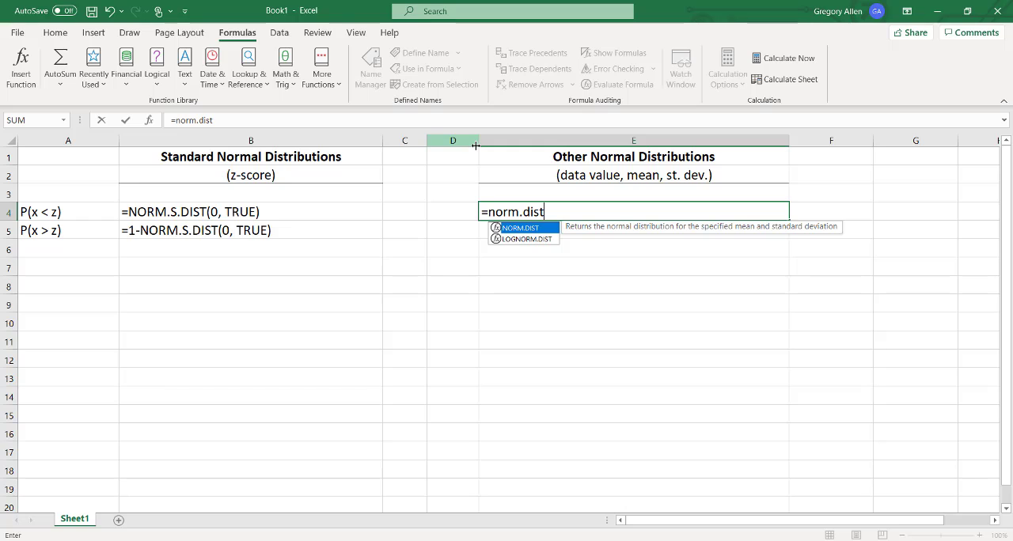
{"action": "type", "text": "("}
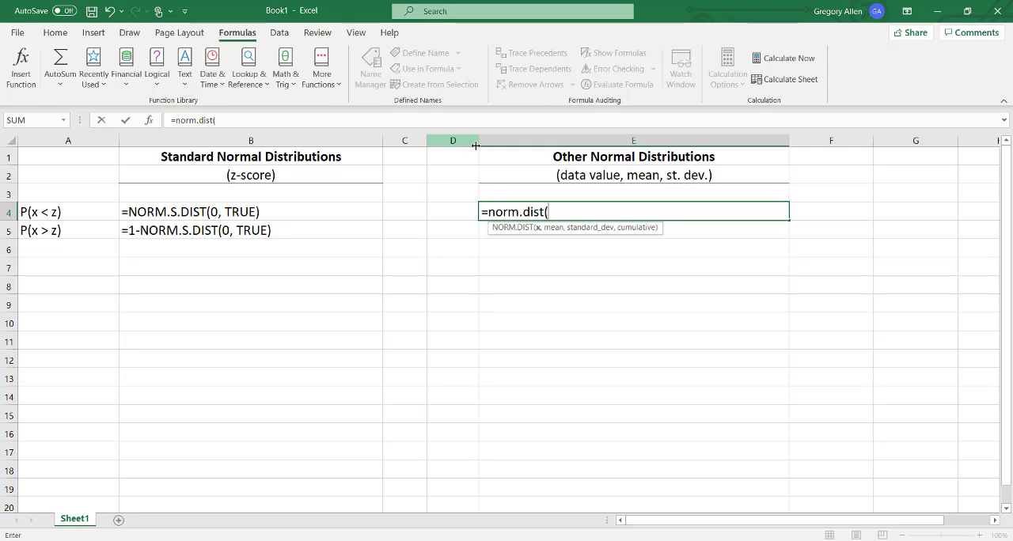
{"action": "type", "text": "100,"}
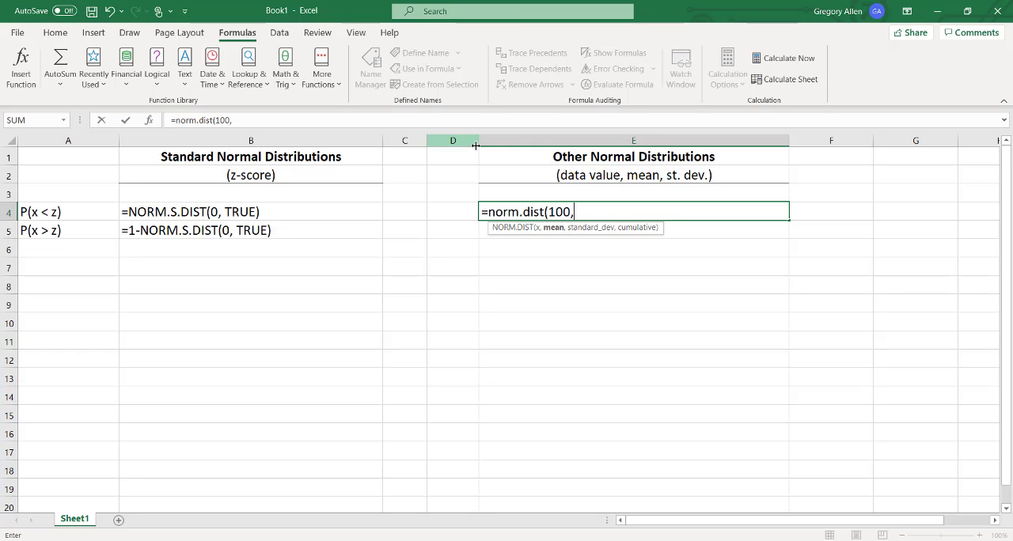
{"action": "type", "text": "100"}
{"action": "type", "text": ",10,"}
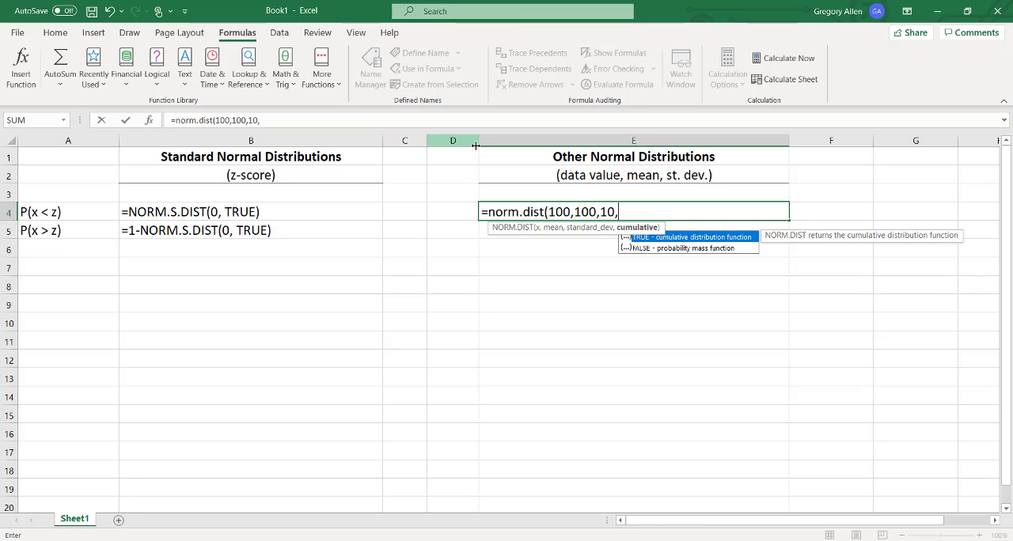
{"action": "type", "text": "tur"}
{"action": "key", "text": "BackSpace"}
{"action": "key", "text": "BackSpace"}
{"action": "type", "text": "rue)"}
{"action": "key", "text": "Return"}
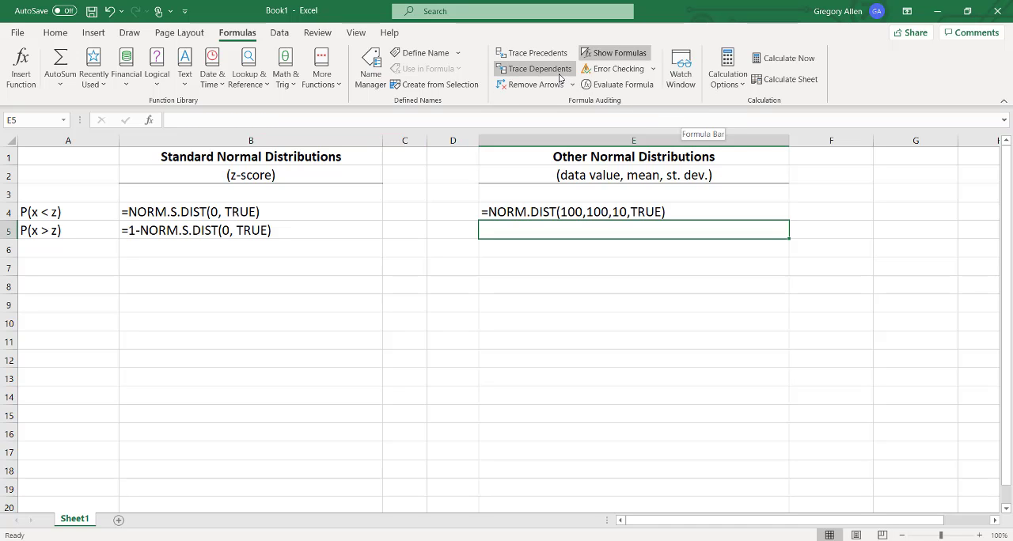
Switch from formulas to calculated values to compare the results in B4, B5 and E4, and switch back to formulas.
{"action": "left_click", "coordinate": [618, 53]}
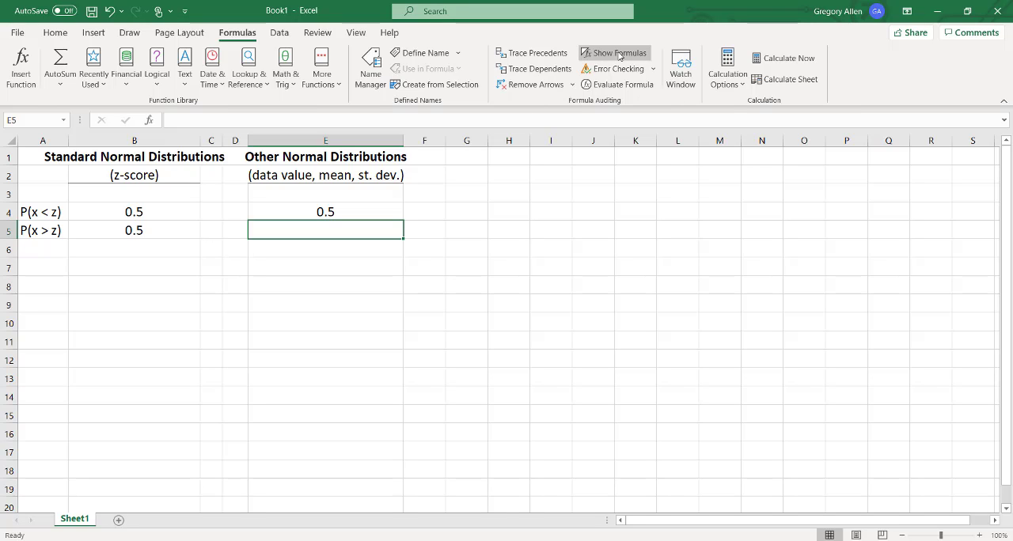
{"action": "left_click", "coordinate": [620, 53]}
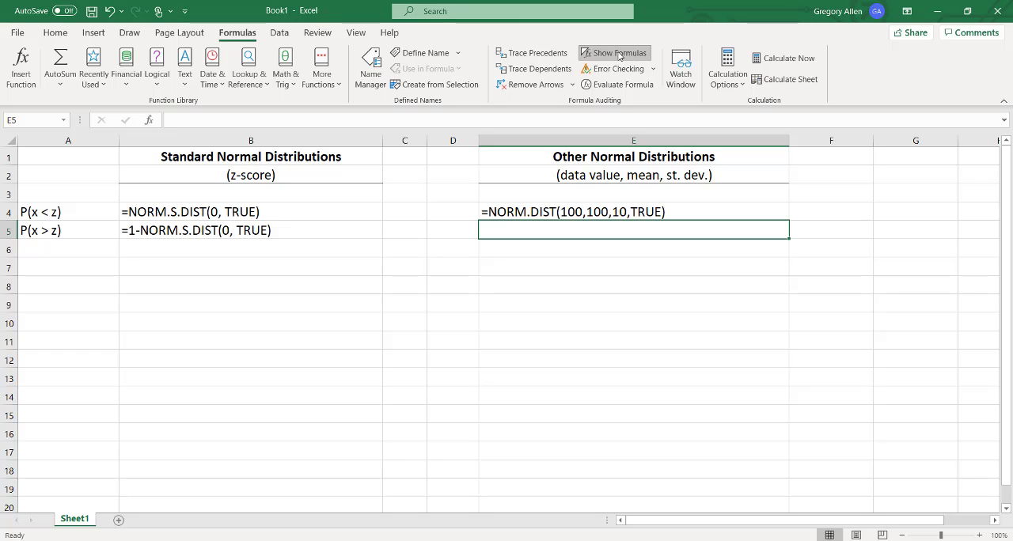
Label cell A7 as z-score.
{"action": "key", "text": "Down"}
{"action": "key", "text": "Down"}
{"action": "key", "text": "Left"}
{"action": "key", "text": "Left"}
{"action": "key", "text": "Left"}
{"action": "key", "text": "Left"}
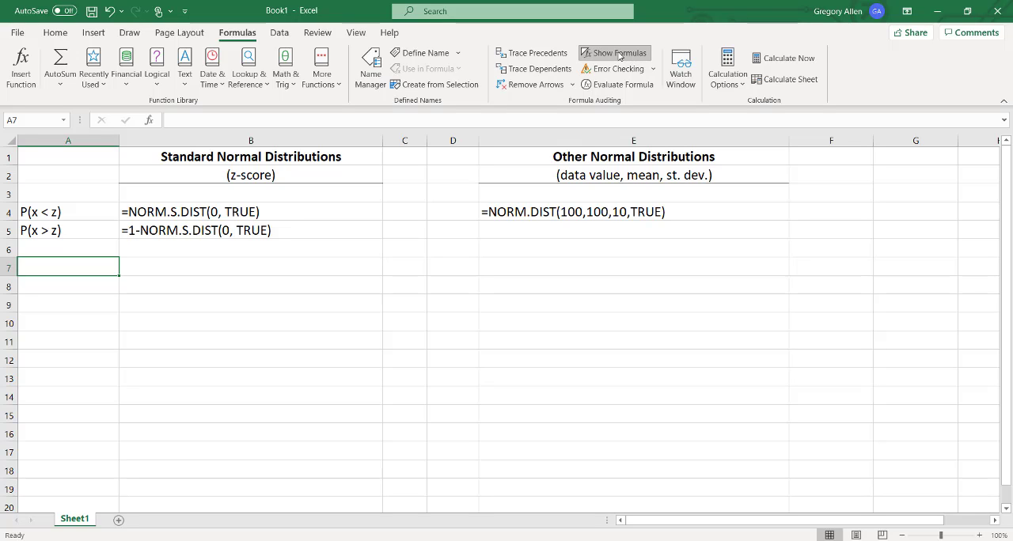
{"action": "type", "text": "z-score"}
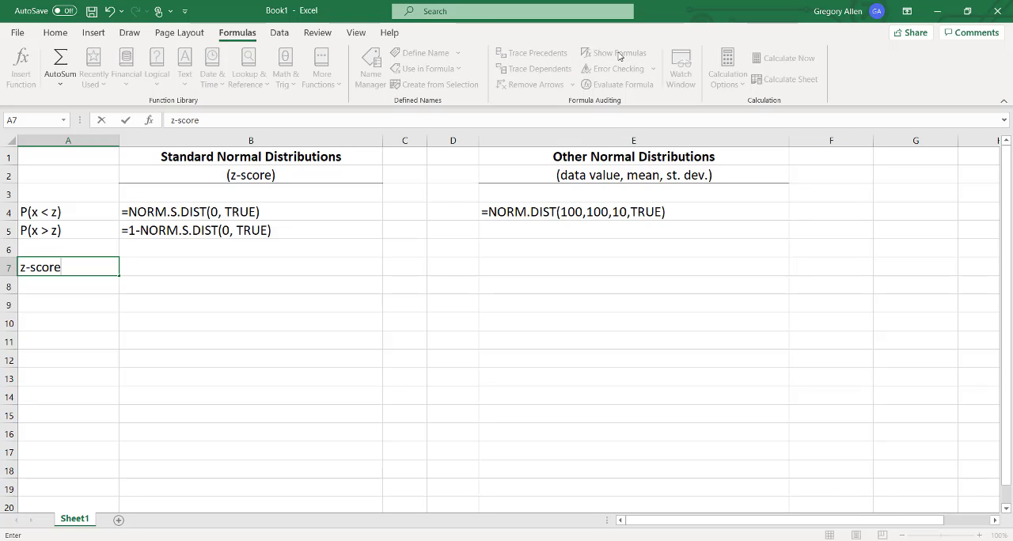
{"action": "key", "text": "Tab"}
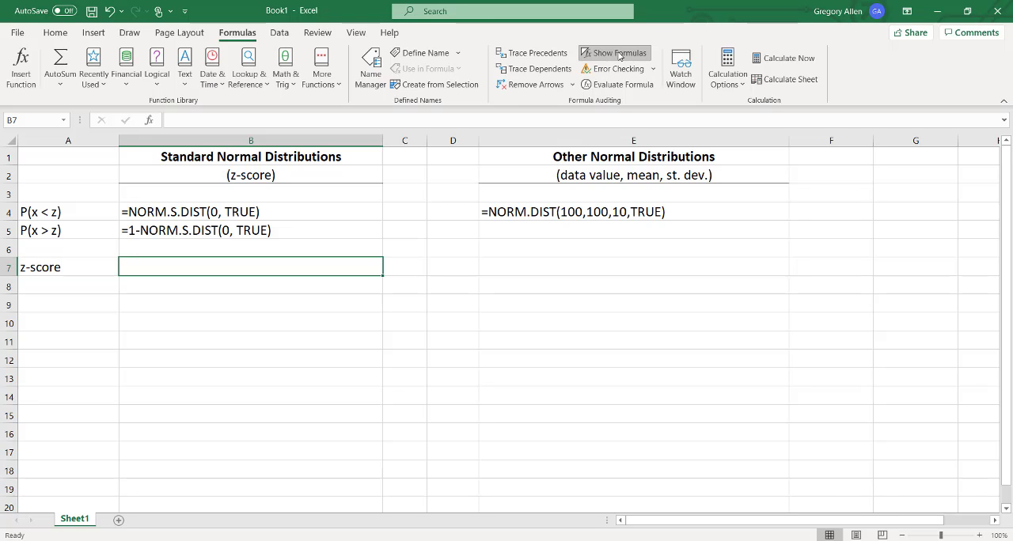
Enter the inverse formula =NORM.S.INV(0.5) in cell B7 beside the z-score label.
{"action": "type", "text": "="}
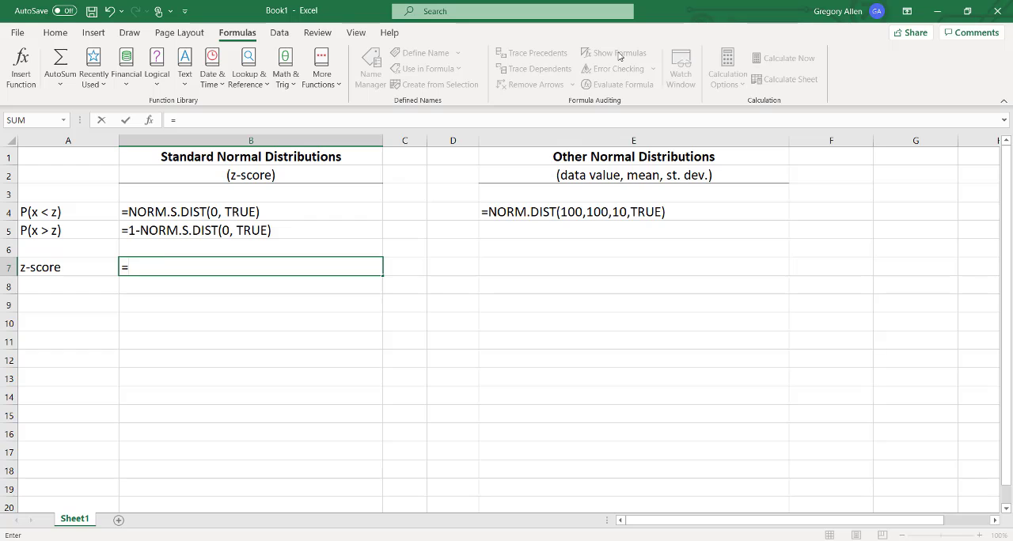
{"action": "type", "text": "n"}
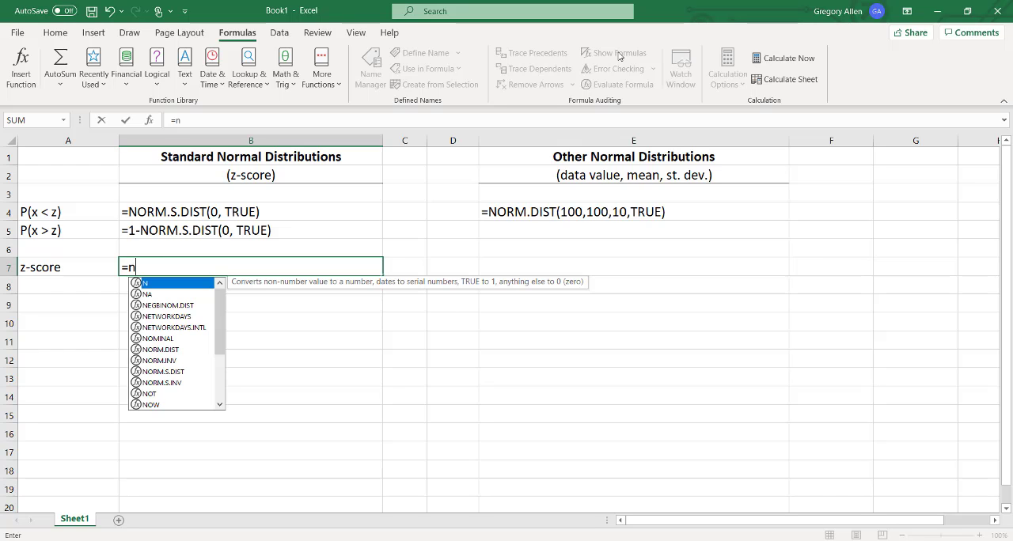
{"action": "type", "text": "orm"}
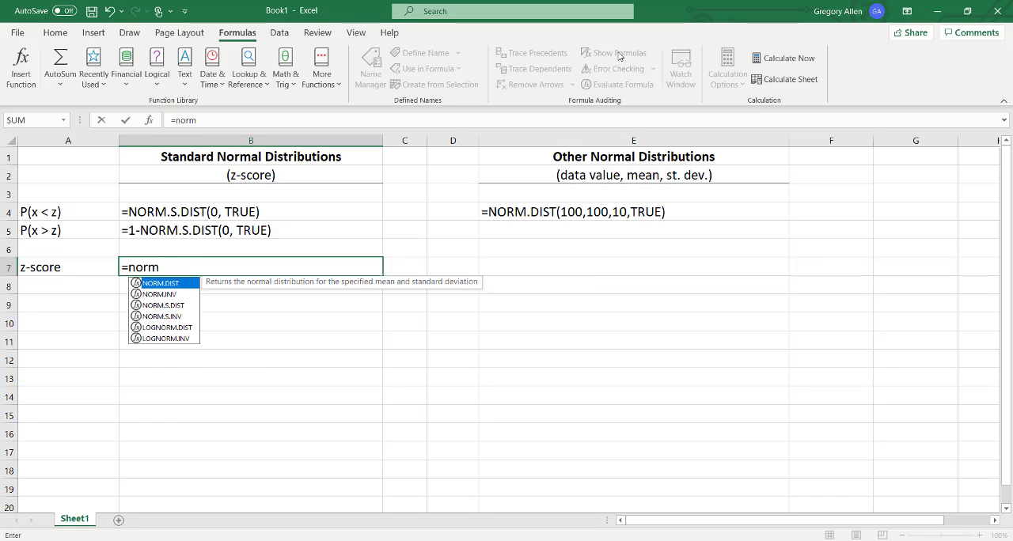
{"action": "type", "text": ".s."}
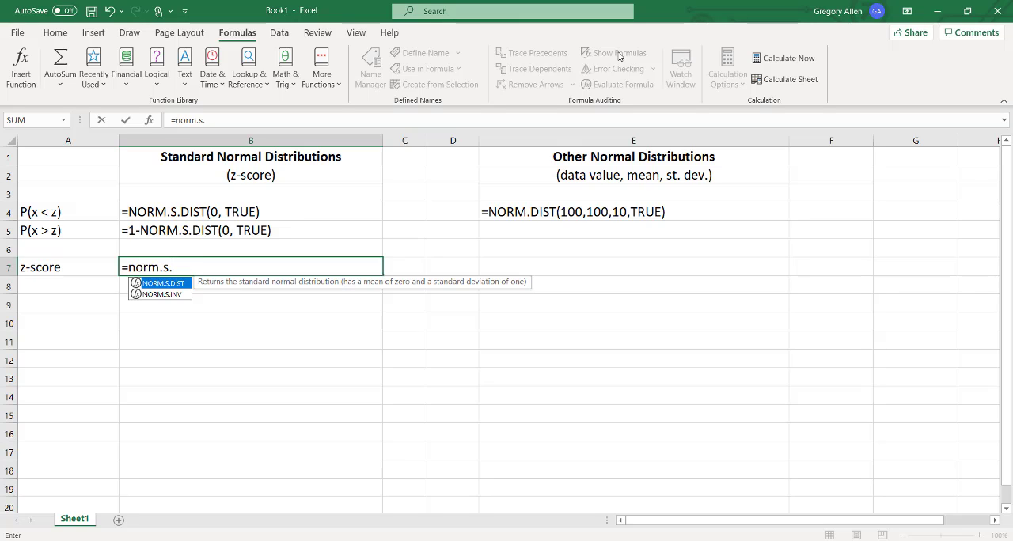
{"action": "type", "text": "inv"}
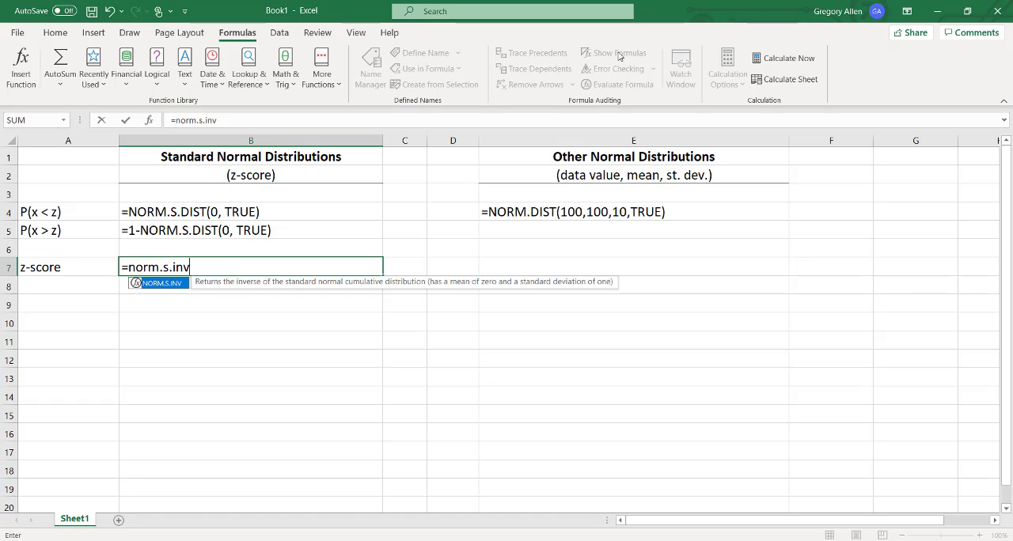
{"action": "type", "text": "("}
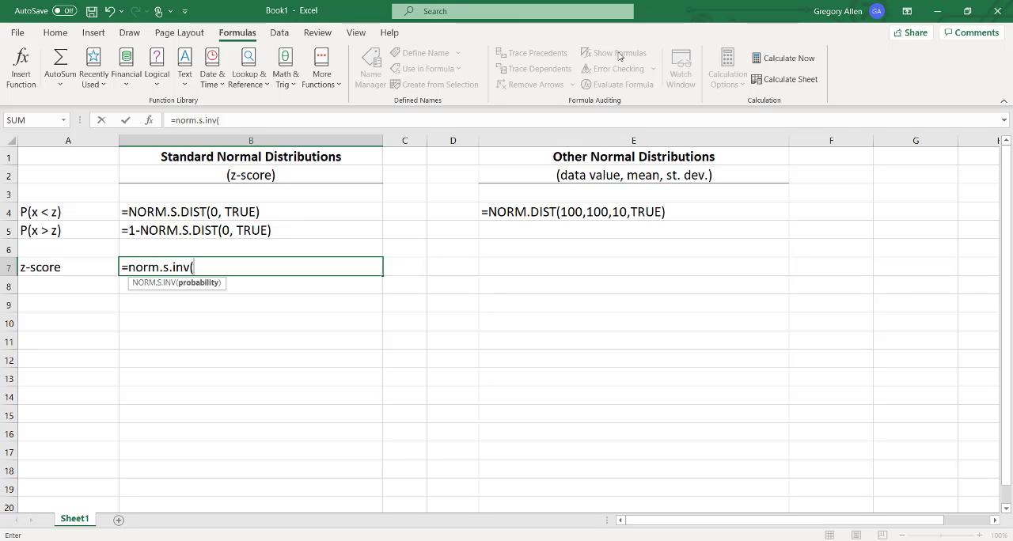
{"action": "type", "text": "0.5)"}
{"action": "key", "text": "Return"}
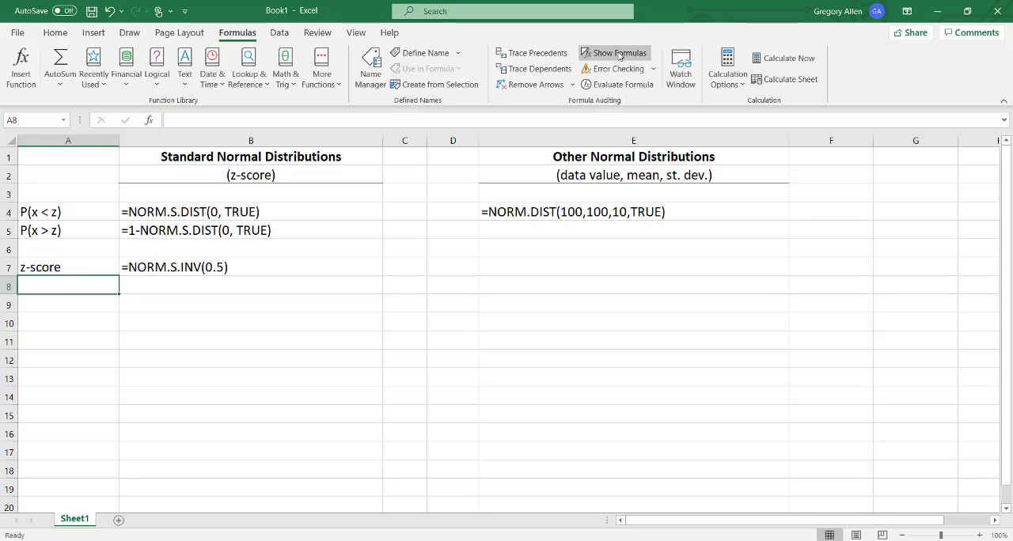
Select B7, show calculated values to check its result, and return the sheet to showing formulas.
{"action": "key", "text": "Up"}
{"action": "key", "text": "Right"}
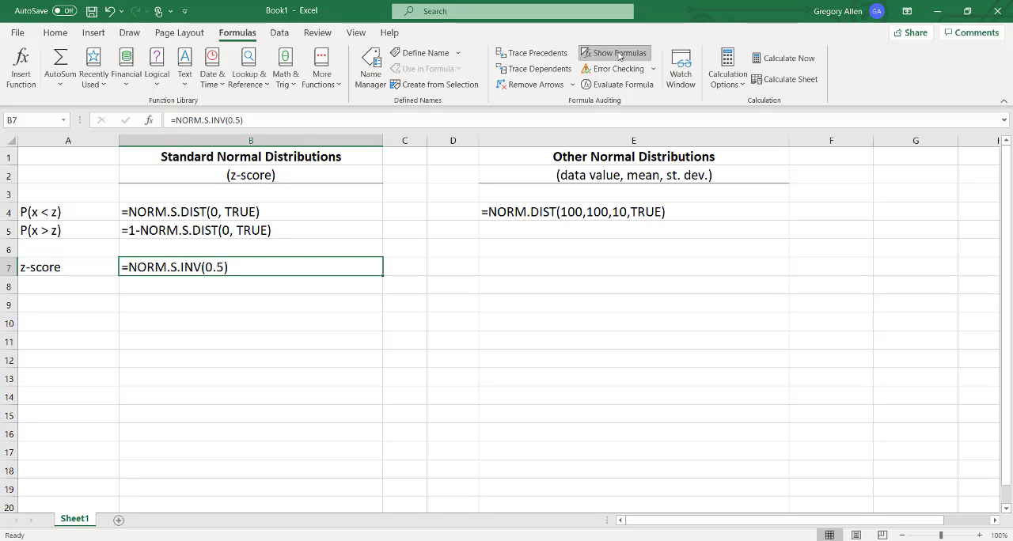
{"action": "left_click", "coordinate": [620, 53]}
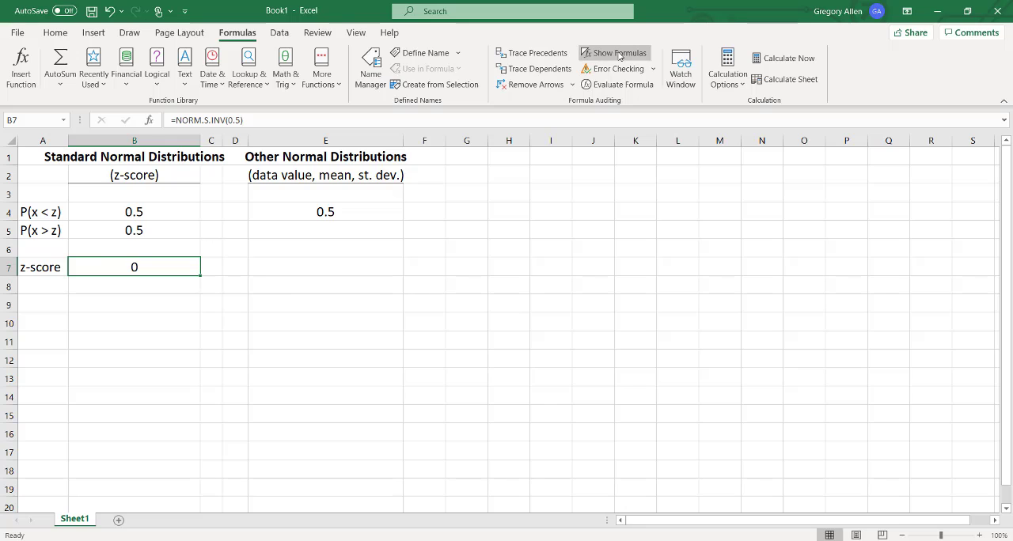
{"action": "left_click", "coordinate": [619, 53]}
Enter =NORM.INV(0.5,100,10) in cell E7 under Other Normal Distributions.
{"action": "key", "text": "Right"}
{"action": "key", "text": "Right"}
{"action": "key", "text": "Right"}
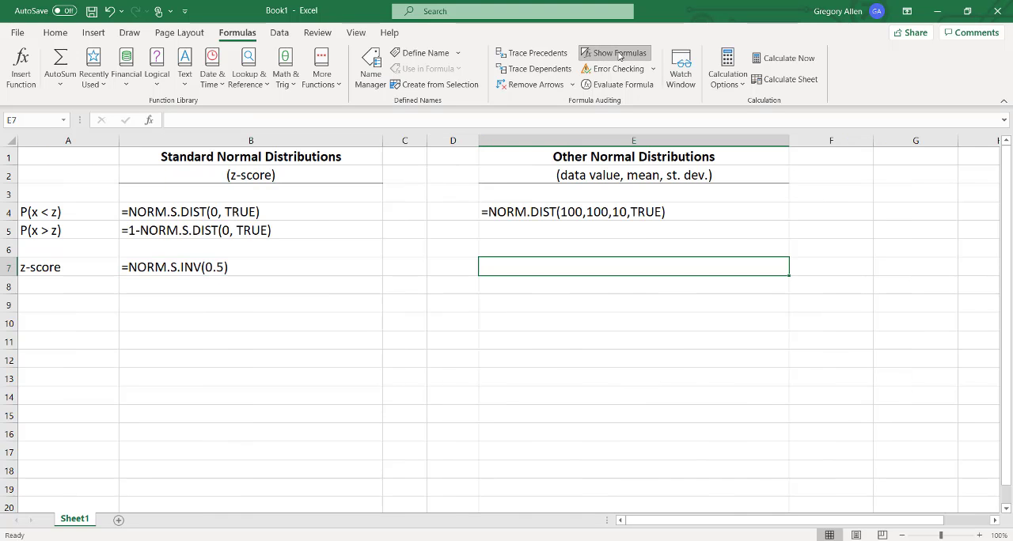
{"action": "type", "text": "="}
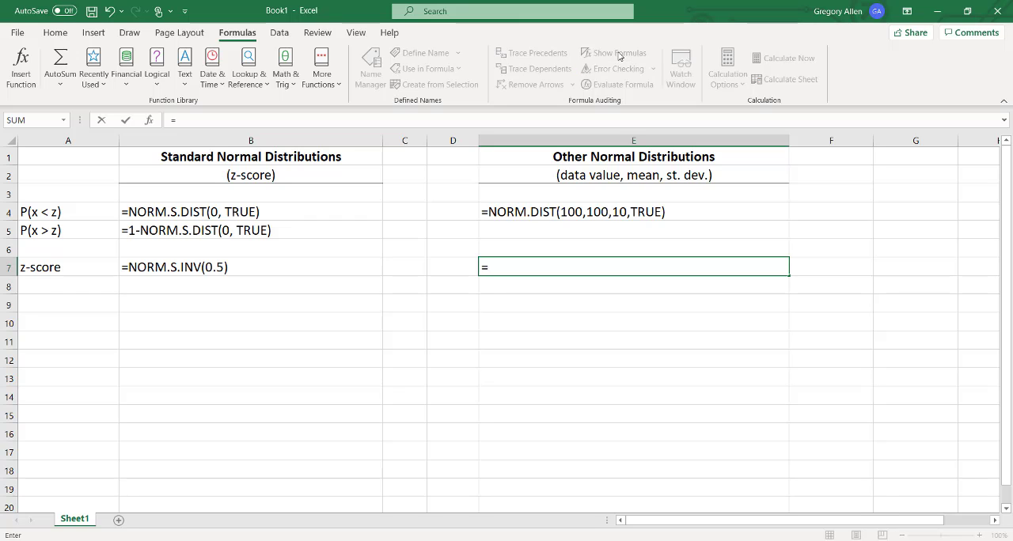
{"action": "type", "text": "norm"}
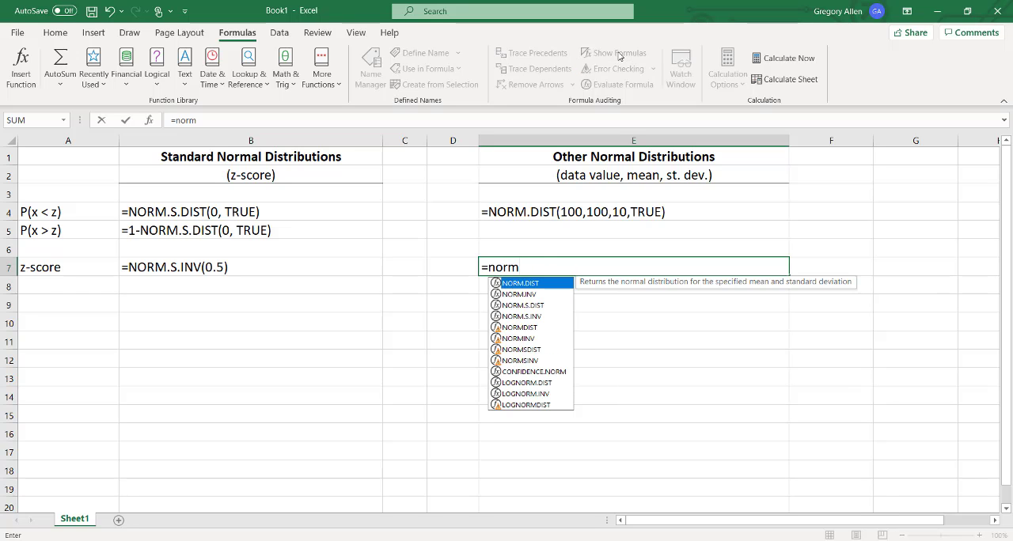
{"action": "type", "text": "."}
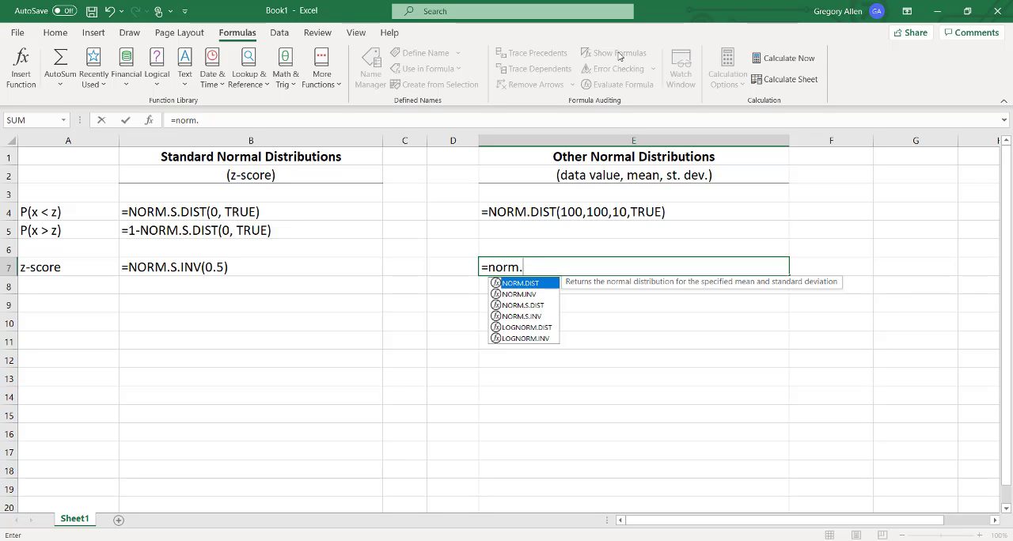
{"action": "type", "text": "inv "}
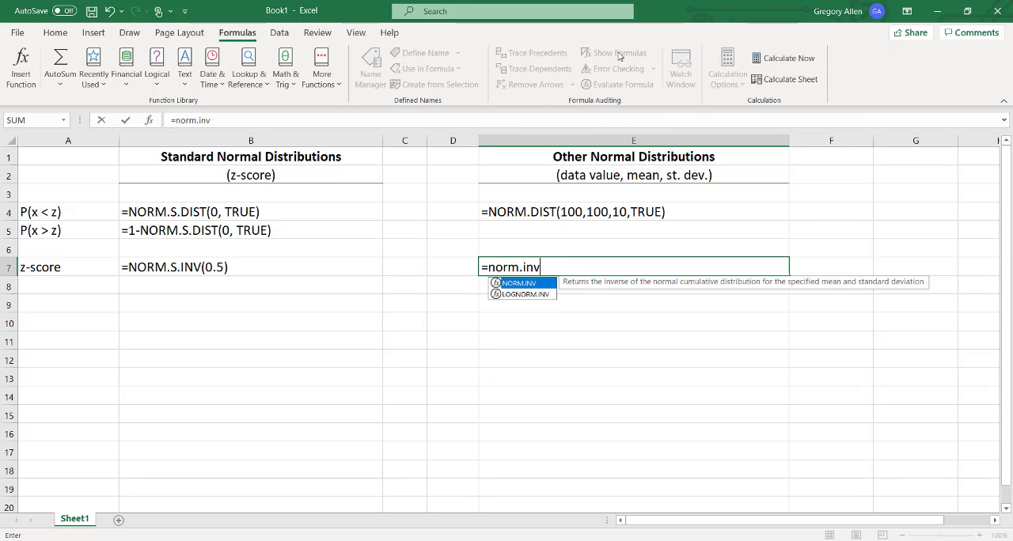
{"action": "type", "text": "("}
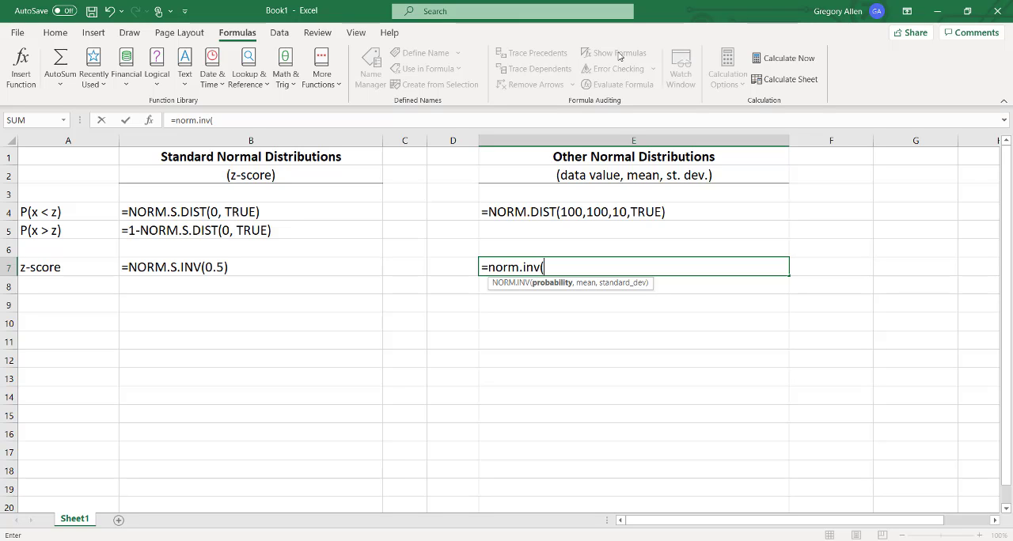
{"action": "type", "text": ".5,100"}
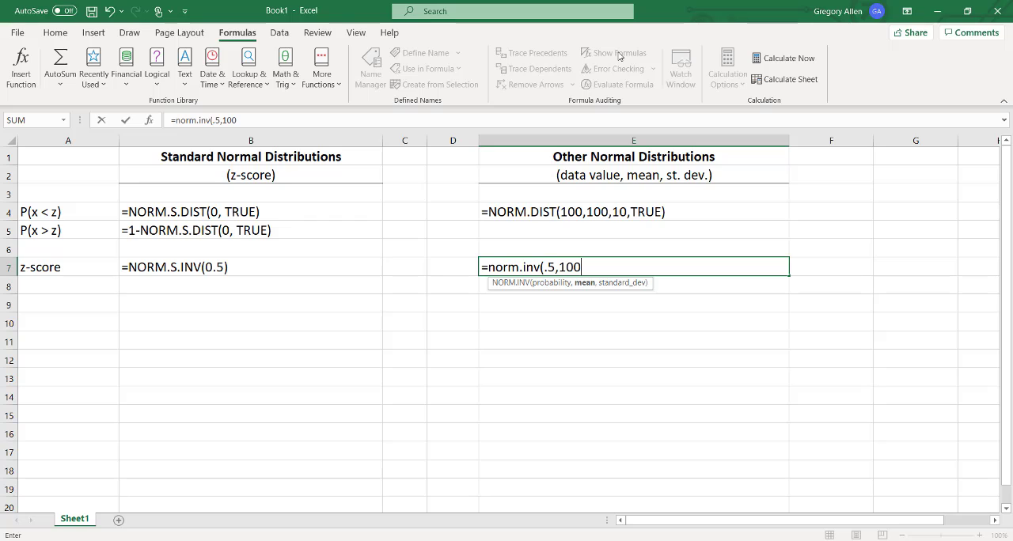
{"action": "type", "text": ",10)"}
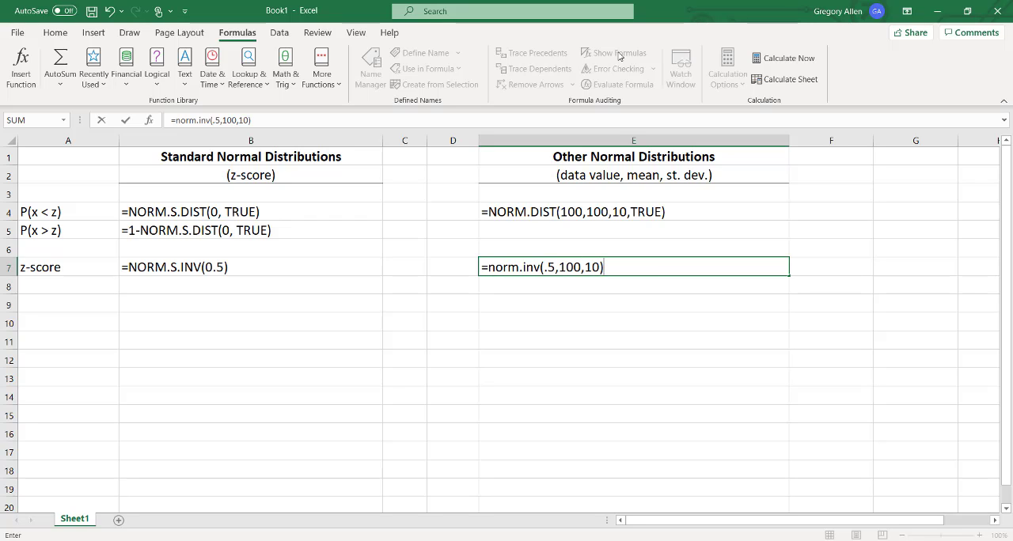
{"action": "key", "text": "Return"}
Select E7, display calculated values to compare it with B7, and restore the formula view.
{"action": "key", "text": "Up"}
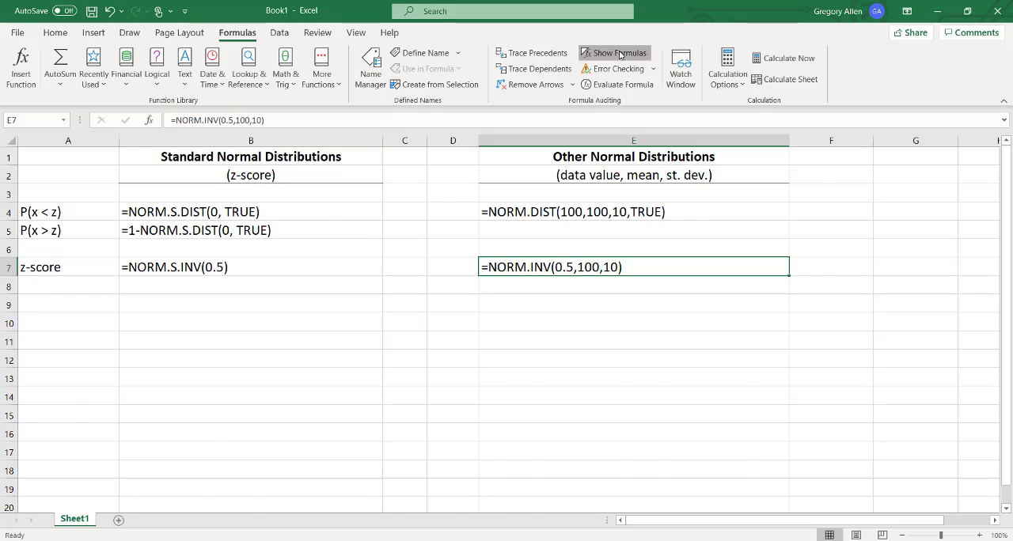
{"action": "left_click", "coordinate": [620, 54]}
{"action": "left_click", "coordinate": [619, 53]}
{"action": "left_click", "coordinate": [619, 54]}
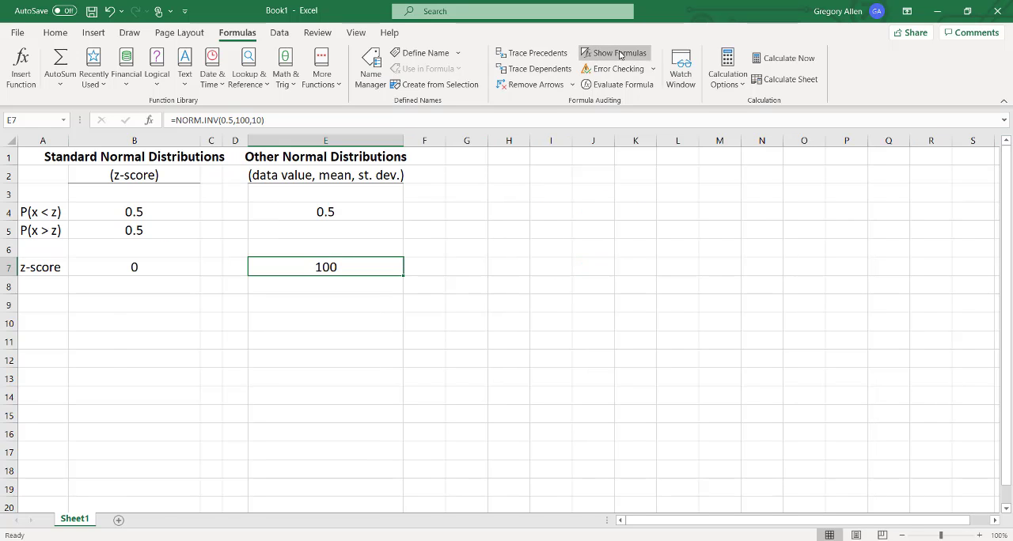
{"action": "left_click", "coordinate": [620, 54]}
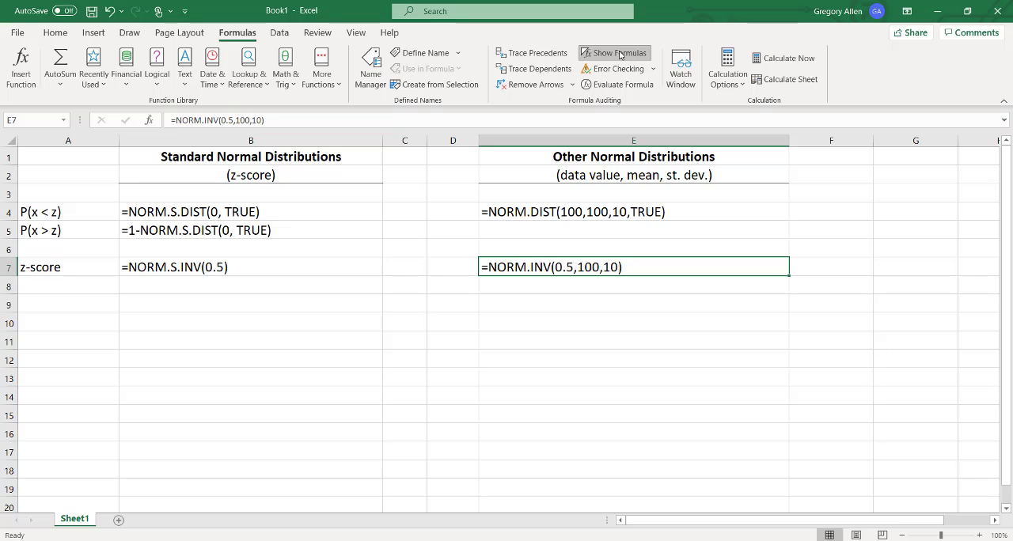
Enter the note DIST in cell G4, on the row of the NORM.DIST formula.
{"action": "key", "text": "Down"}
{"action": "key", "text": "Down"}
{"action": "key", "text": "Down"}
{"action": "key", "text": "Down"}
{"action": "key", "text": "Right"}
{"action": "key", "text": "Up"}
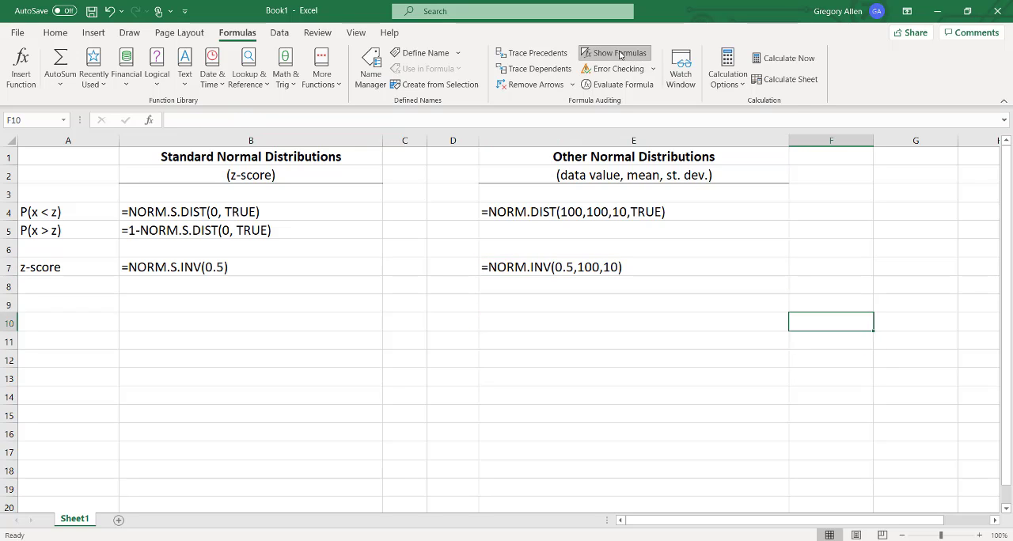
{"action": "key", "text": "Up"}
{"action": "key", "text": "Up"}
{"action": "key", "text": "Up"}
{"action": "key", "text": "Up"}
{"action": "key", "text": "Up"}
{"action": "key", "text": "Up"}
{"action": "key", "text": "Right"}
{"action": "type", "text": "DIST"}
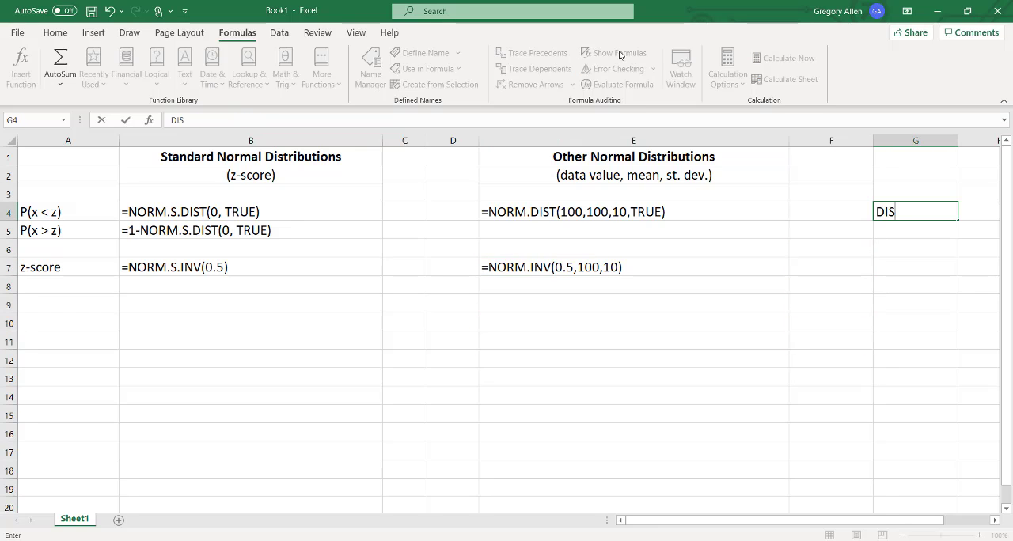
{"action": "key", "text": "Down"}
{"action": "key", "text": "Down"}
{"action": "key", "text": "Down"}
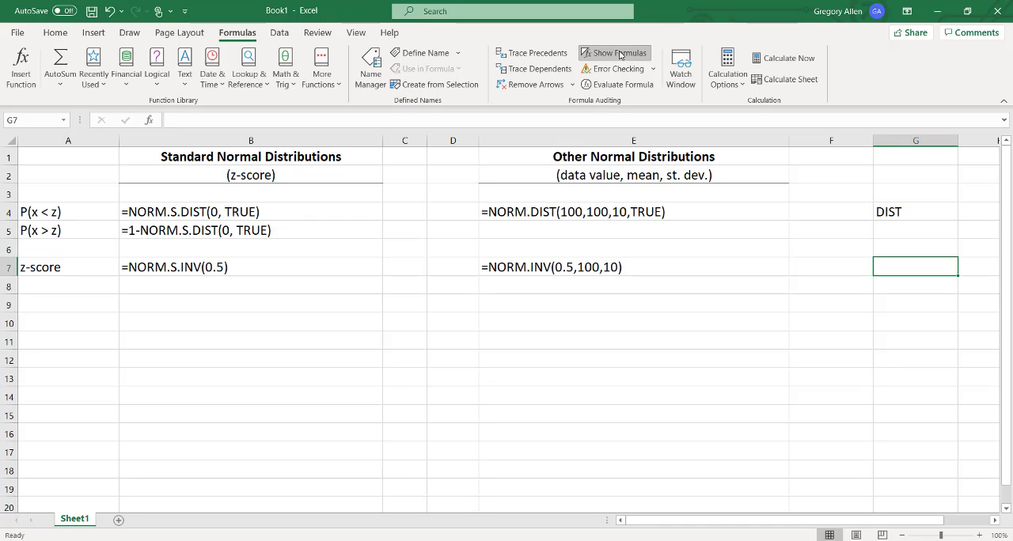
Enter the note INV in cell G7, on the row of the NORM.INV formula.
{"action": "type", "text": "INV"}
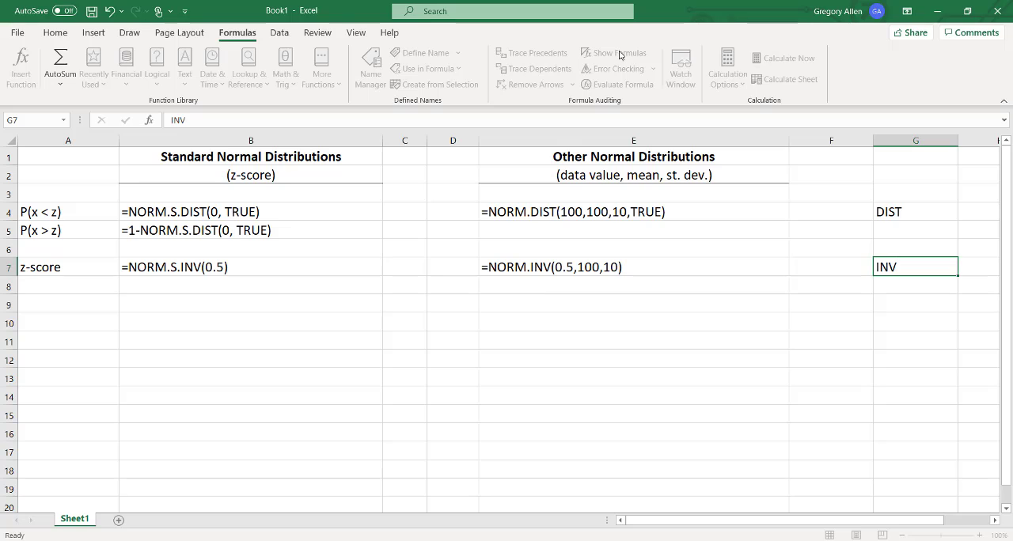
{"action": "key", "text": "Return"}
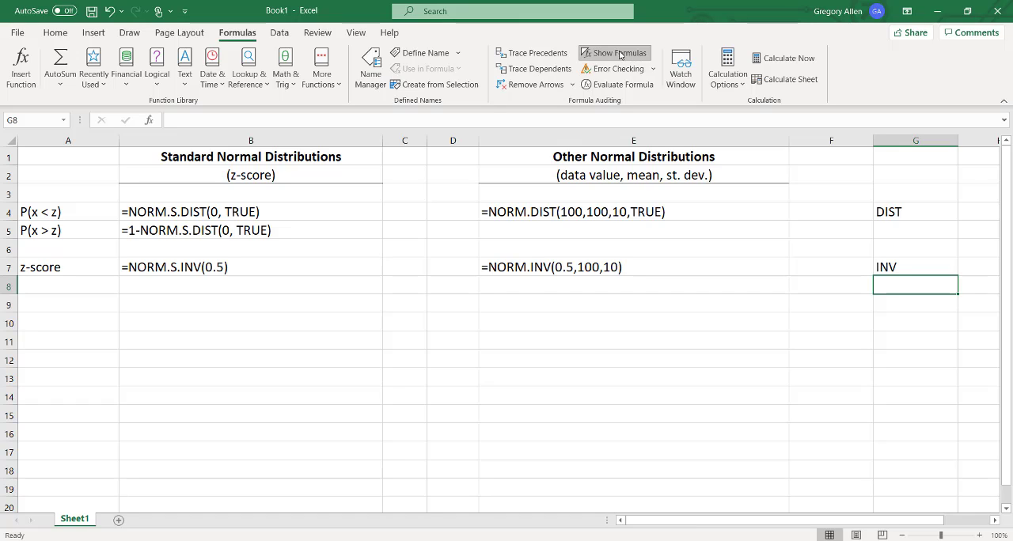
{"action": "key", "text": "Left"}
{"action": "key", "text": "Left"}
{"action": "key", "text": "Left"}
{"action": "key", "text": "Left"}
{"action": "key", "text": "Left"}
{"action": "key", "text": "Left"}
{"action": "key", "text": "Down"}
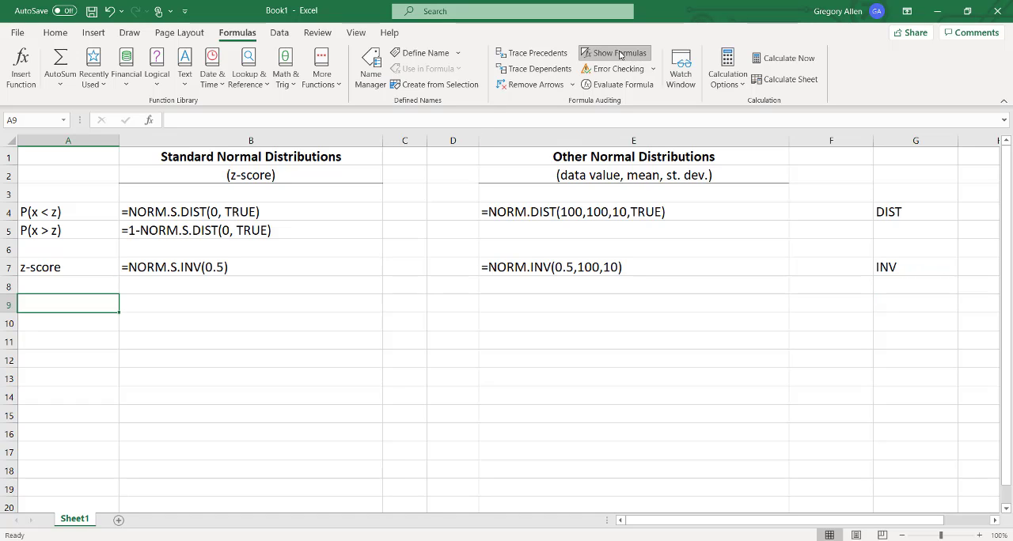
{"action": "key", "text": "Right"}
{"action": "type", "text": "=nor"}
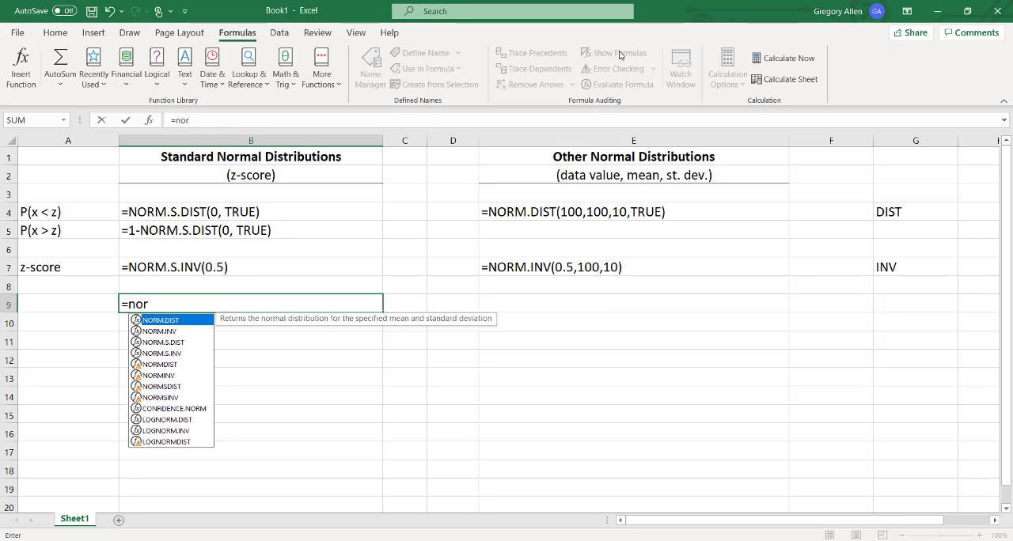
{"action": "type", "text": "m"}
{"action": "key", "text": "Escape"}
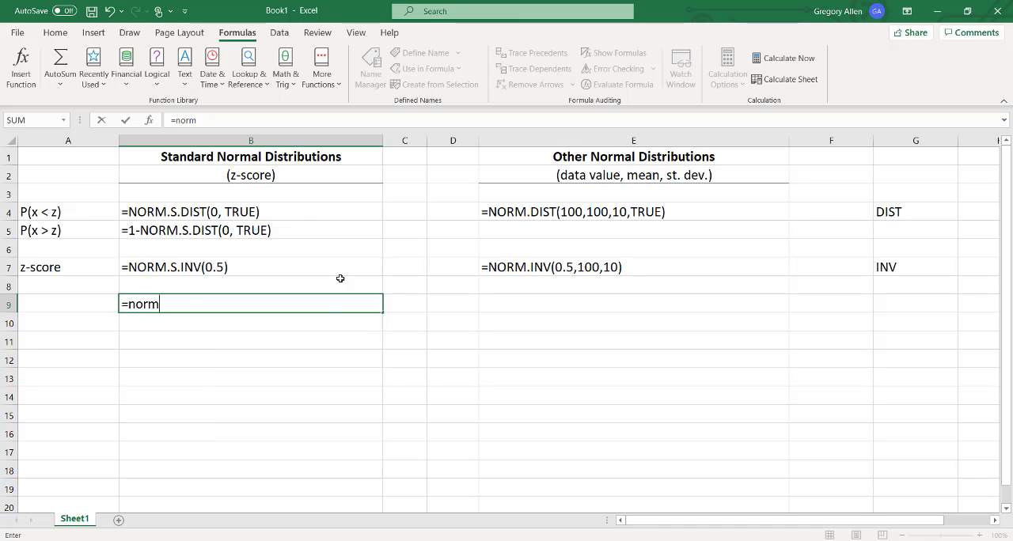
{"action": "key", "text": "Escape"}
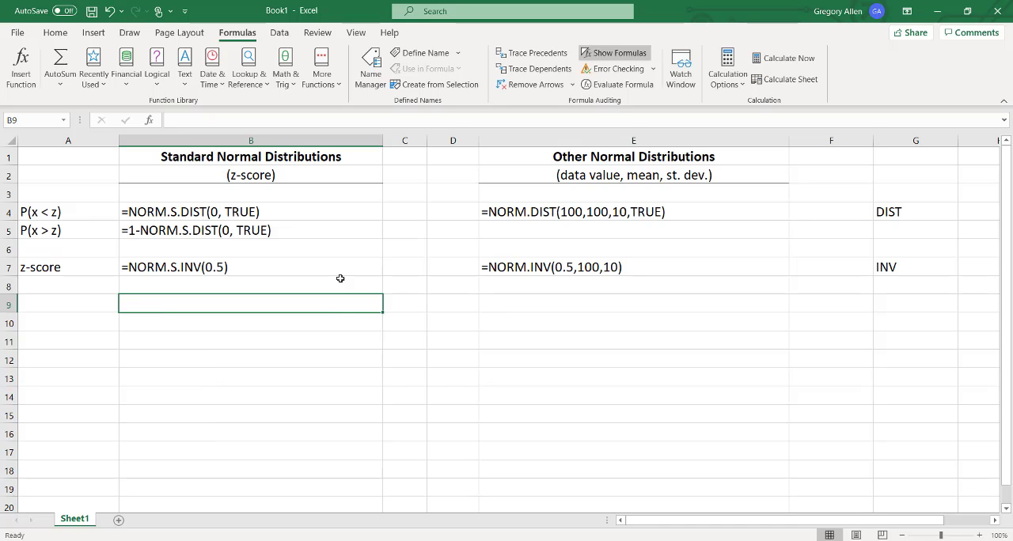